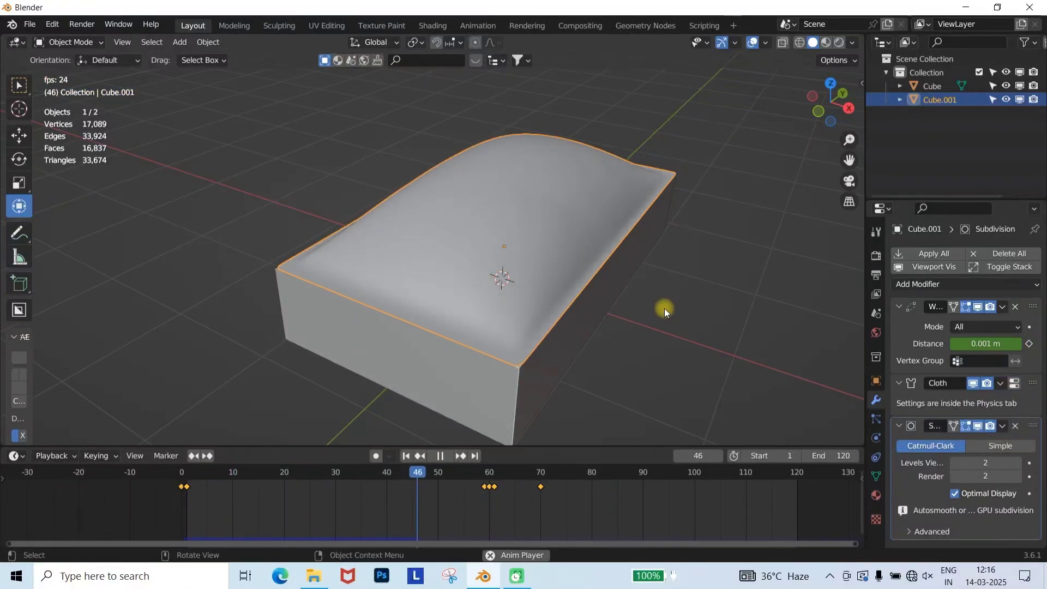
Deselect the cloth sheet while watching the finished tearing-cloth preview
click(677, 267)
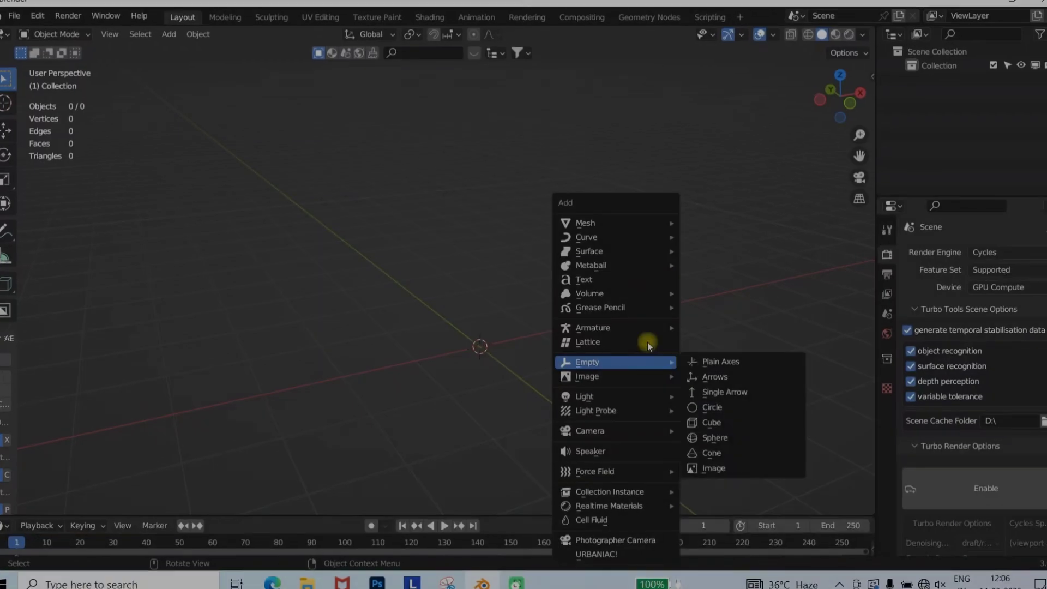
Add a cube, flatten it vertically and raise it into a slab
mouse_move(627, 223)
click(692, 235)
key(KP_1)
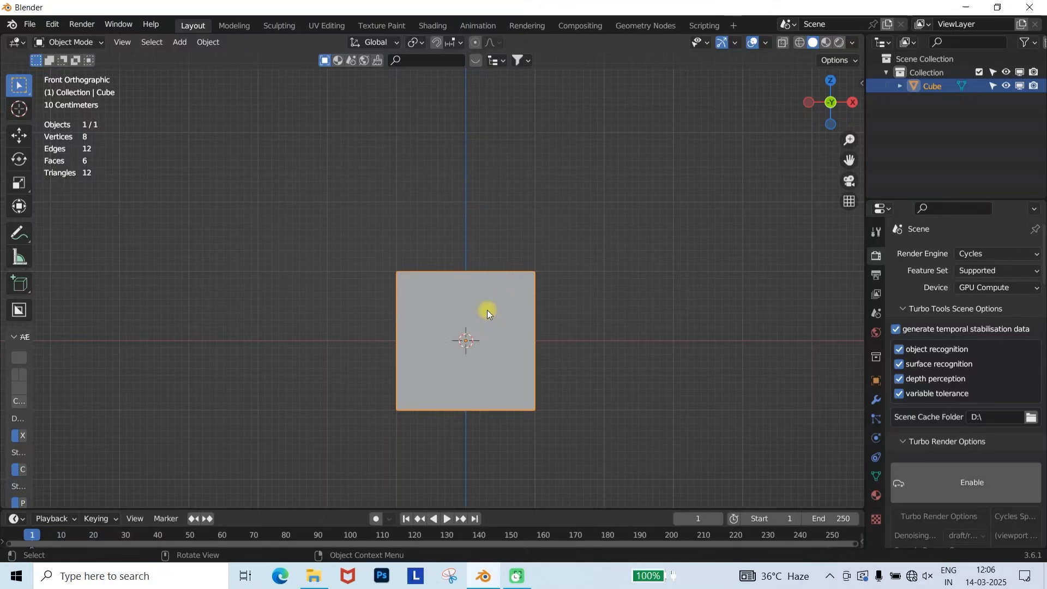
click(19, 206)
drag(465, 300, 466, 326)
drag(467, 262, 471, 236)
middle_drag(530, 261, 556, 303)
Stretch the slab lengthwise and apply its scale
middle_drag(493, 323, 562, 337)
drag(432, 323, 394, 308)
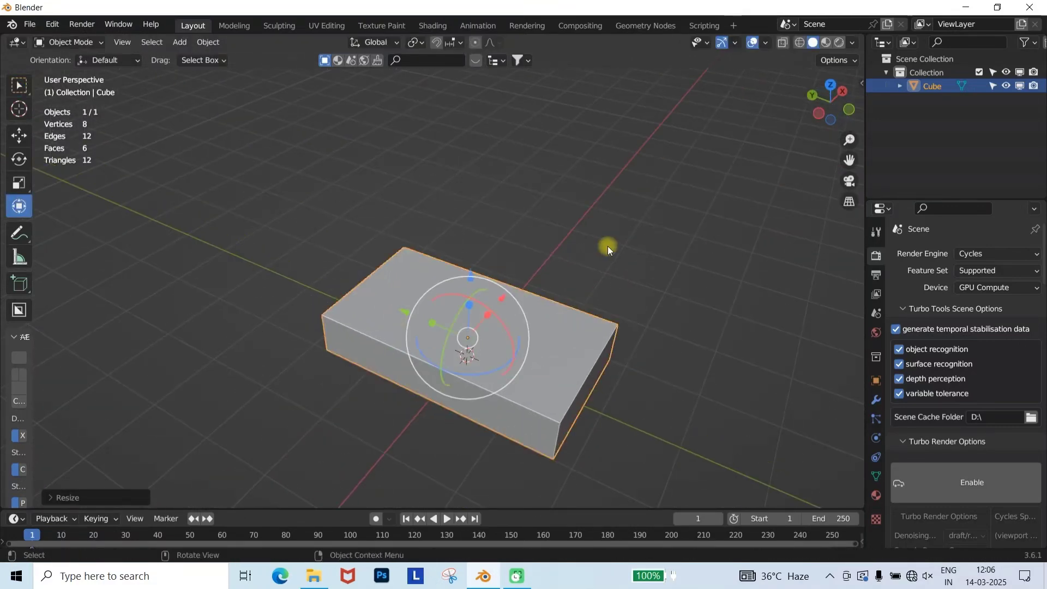
click(608, 250)
middle_drag(581, 289, 518, 306)
key(ctrl+a)
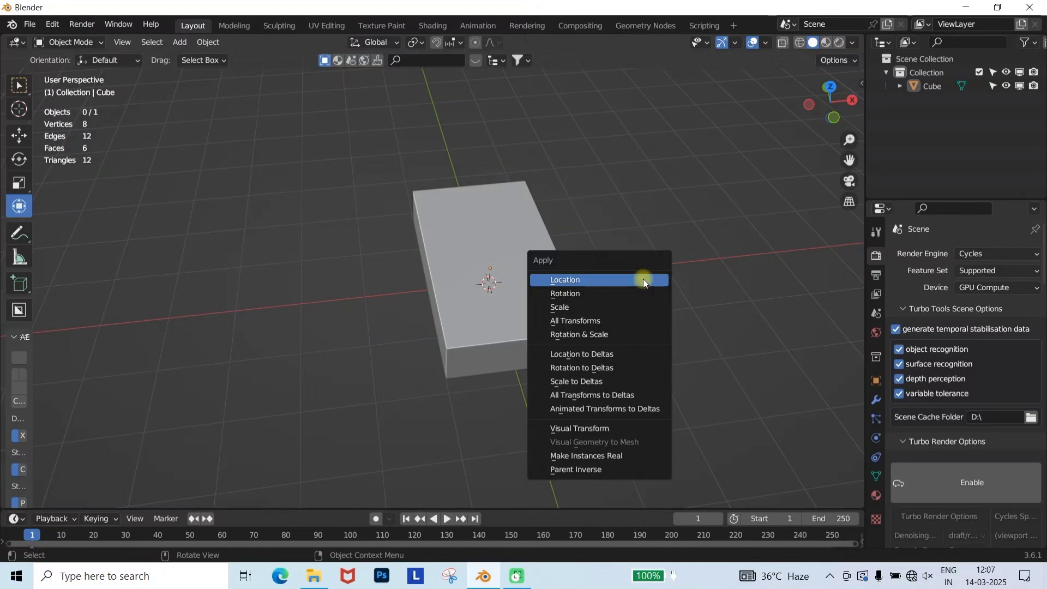
click(598, 303)
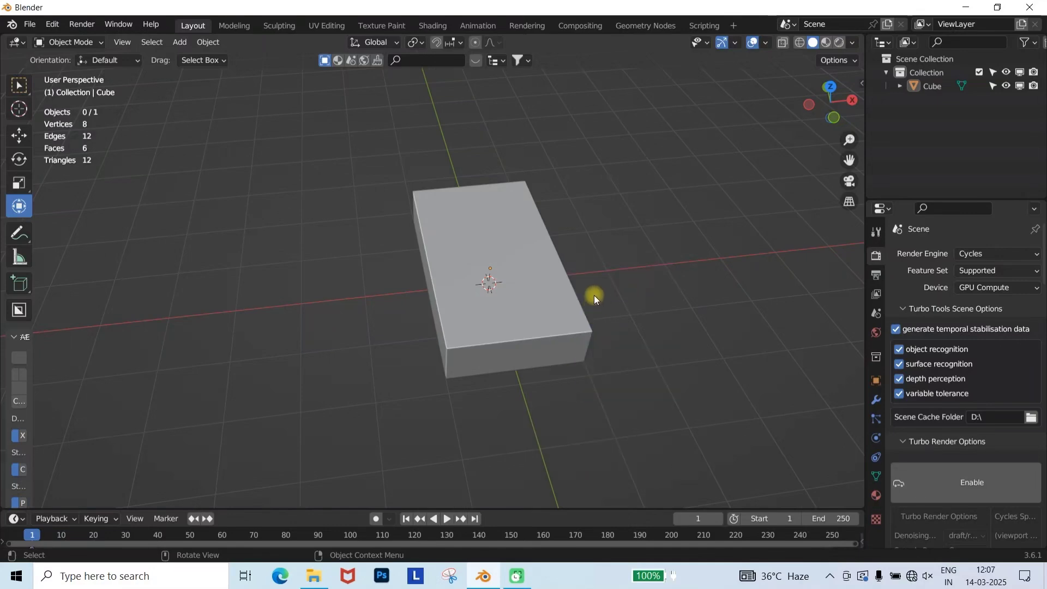
Separate the slab's top face into its own object, Cube.001, and select it
key(Tab)
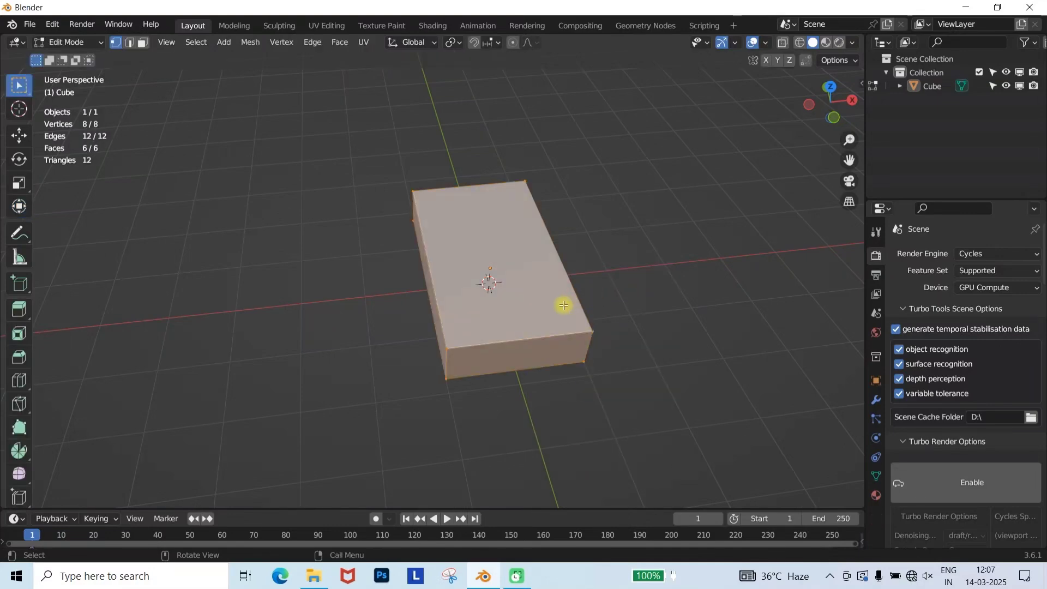
click(143, 42)
click(486, 241)
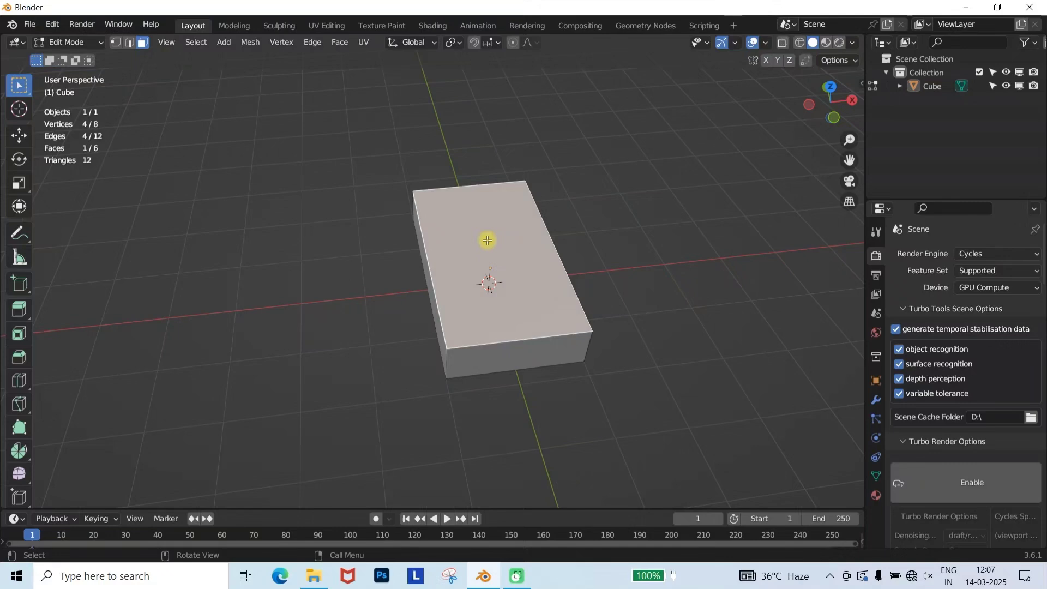
key(p)
click(486, 238)
key(Tab)
click(536, 246)
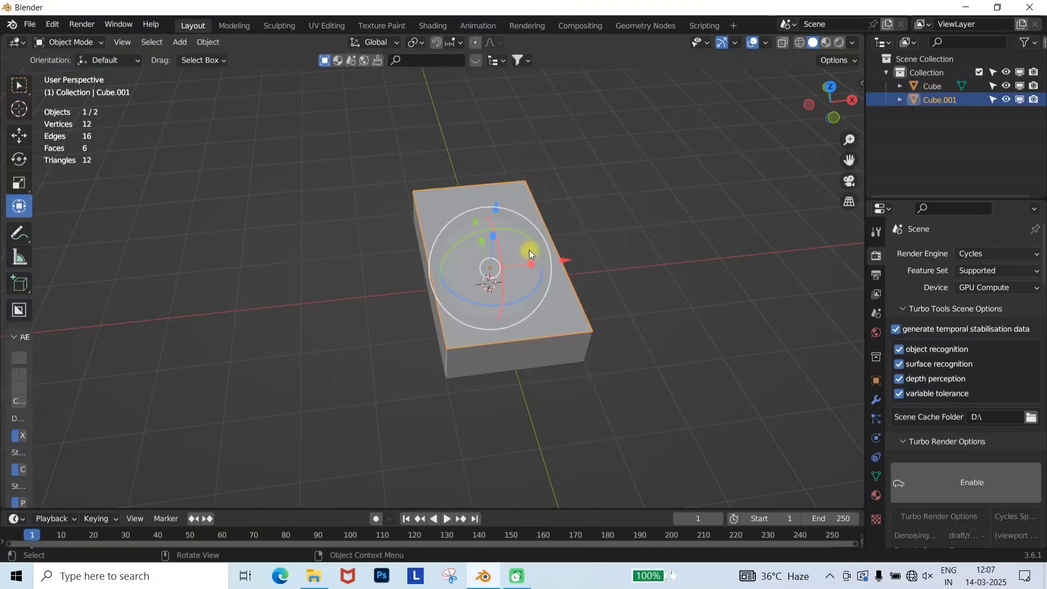
Subdivide the sheet's face with 30 cuts
key(Tab)
right_click(528, 251)
click(458, 271)
click(125, 496)
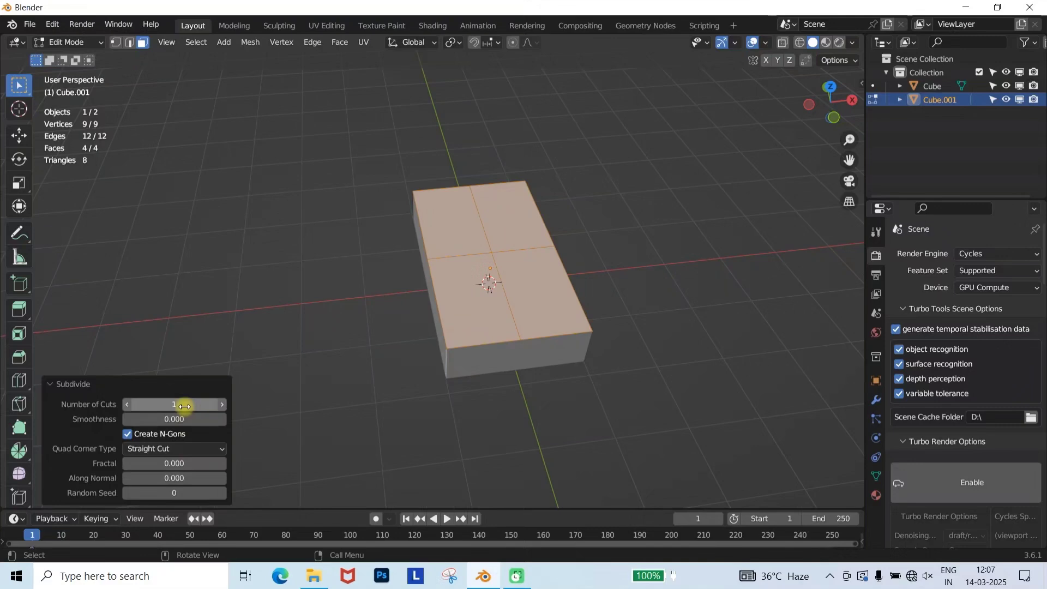
drag(184, 405, 261, 405)
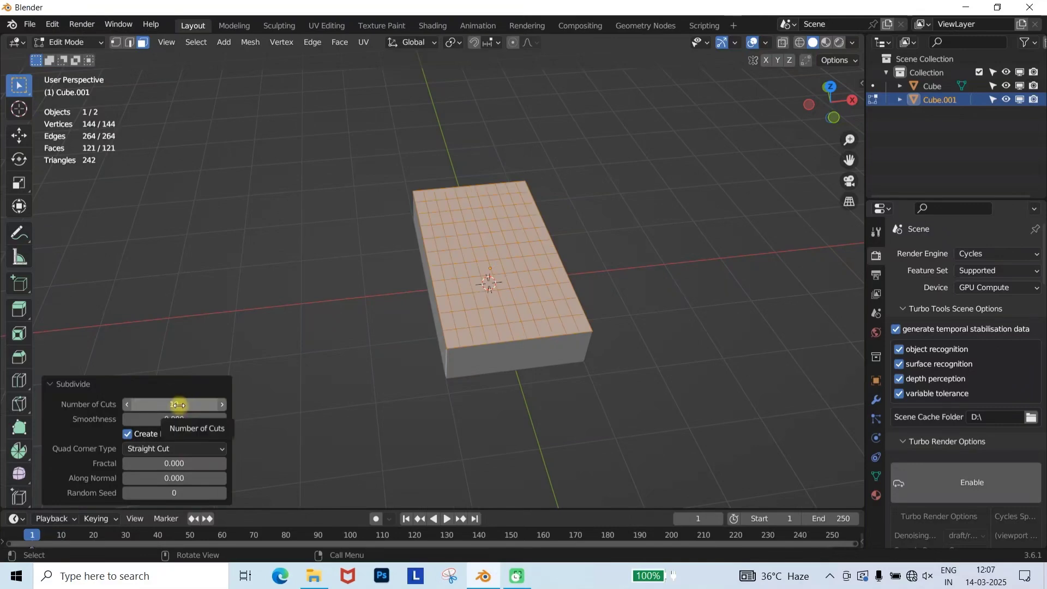
double_click(179, 405)
text(50)
key(Return)
double_click(167, 404)
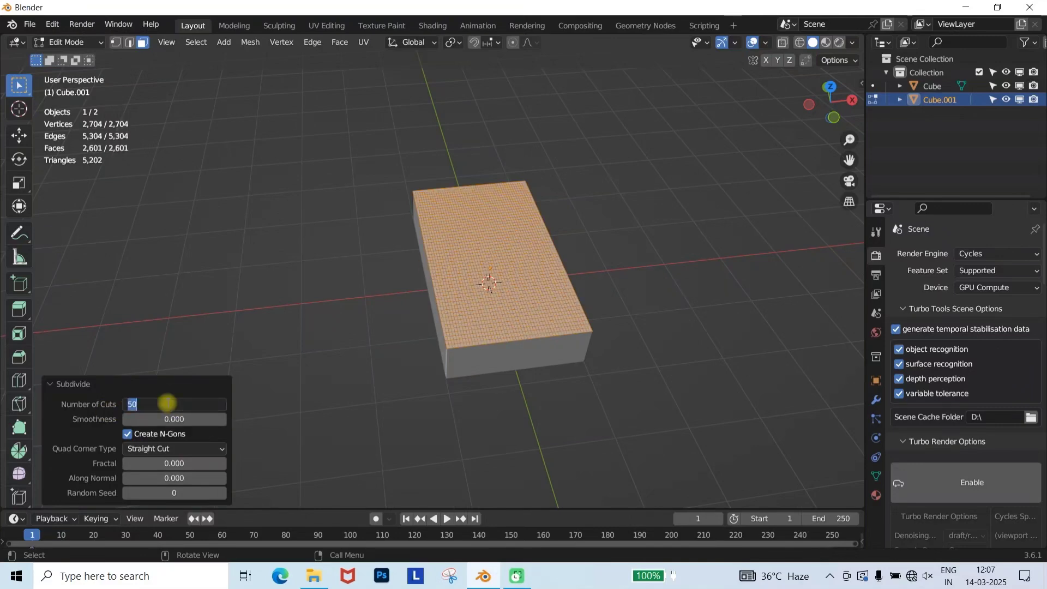
text(30)
key(Return)
Deselect all, view the grid from the top, and box-select its top row
scroll(556, 284, up, 2)
middle_drag(565, 283, 523, 293)
scroll(524, 293, up, 1)
key(alt+a)
key(KP_7)
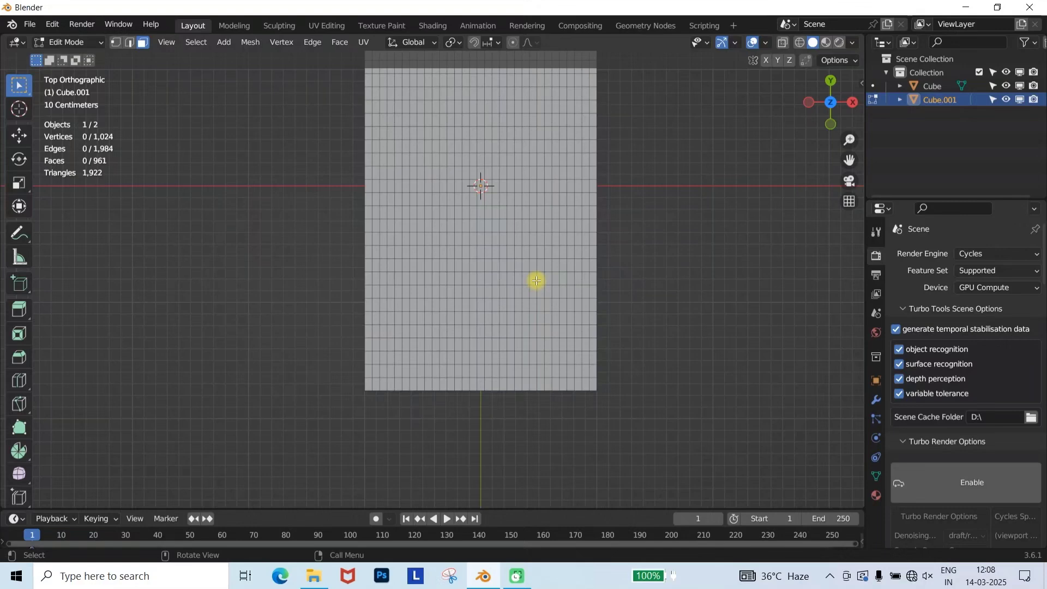
scroll(537, 281, down, 1)
shift+middle_drag(535, 198, 537, 264)
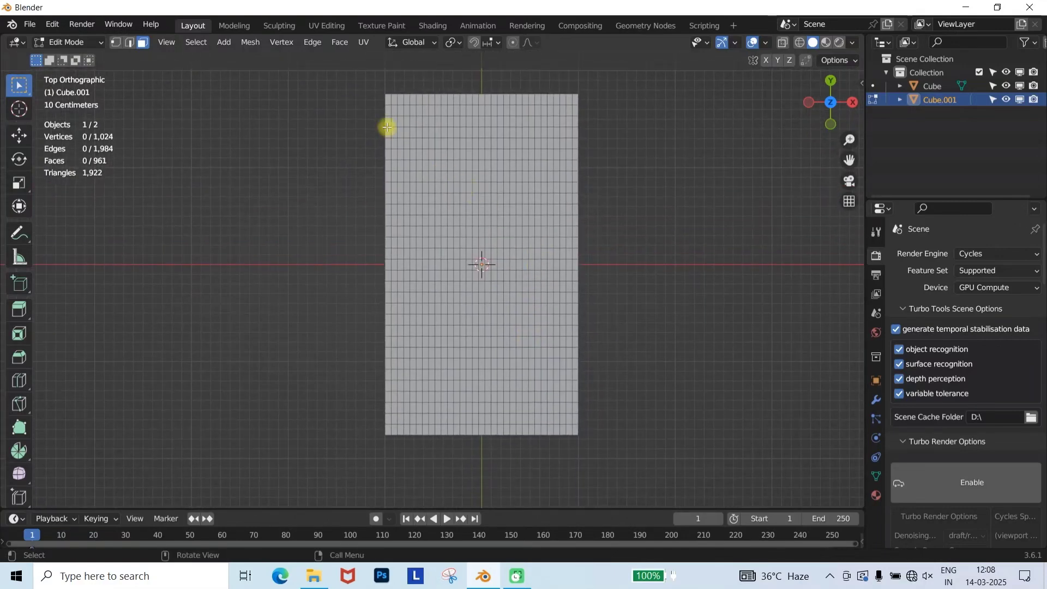
drag(359, 83, 596, 107)
click(346, 79)
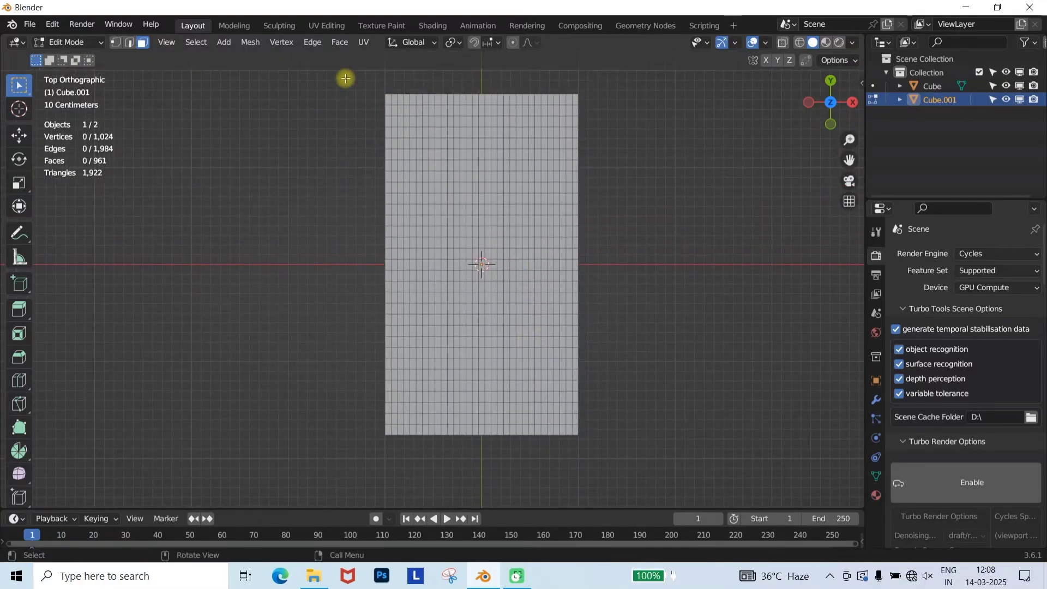
drag(346, 80, 597, 105)
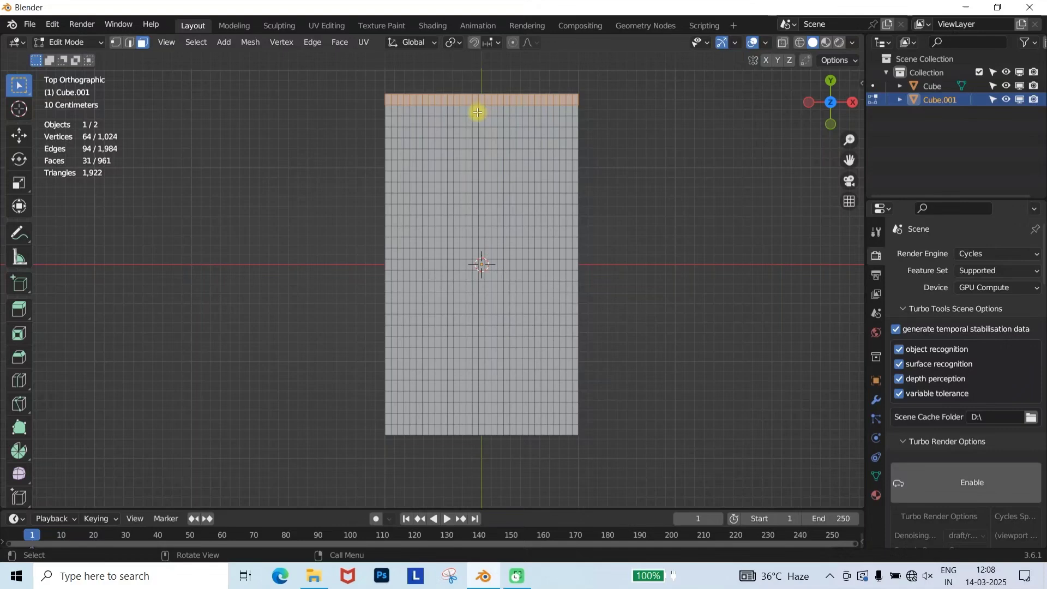
In vertex mode, add the bottom, left and right border rows to the selection
click(113, 44)
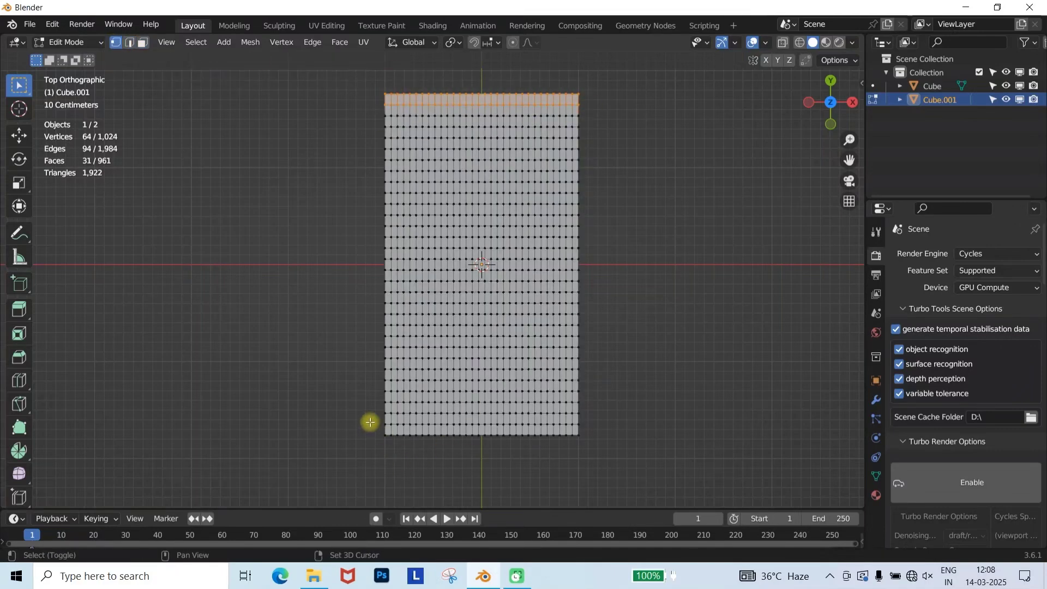
shift+drag(369, 422, 607, 436)
shift+drag(358, 68, 394, 466)
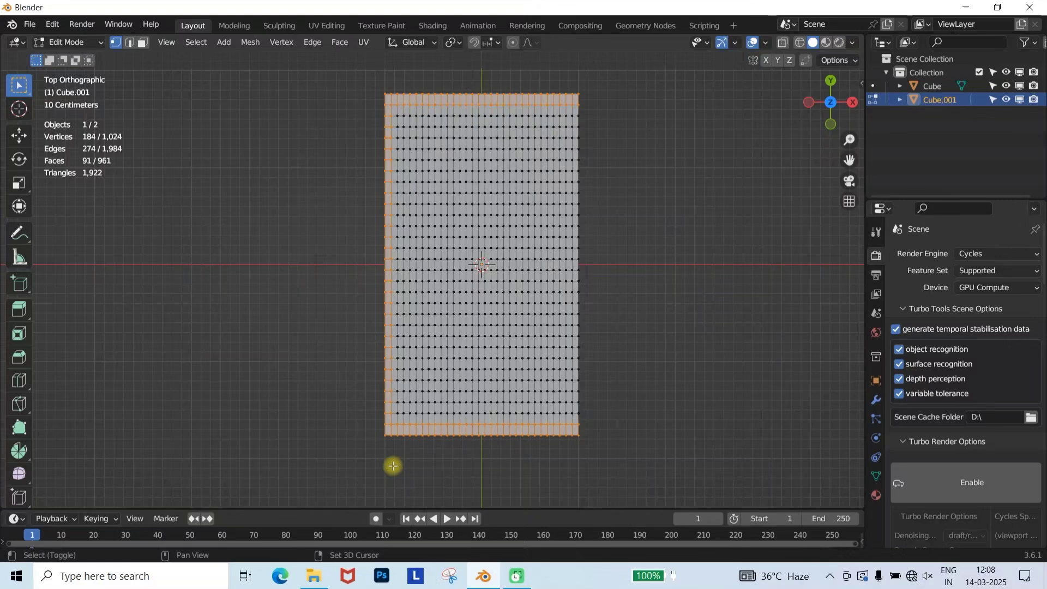
shift+drag(569, 84, 615, 461)
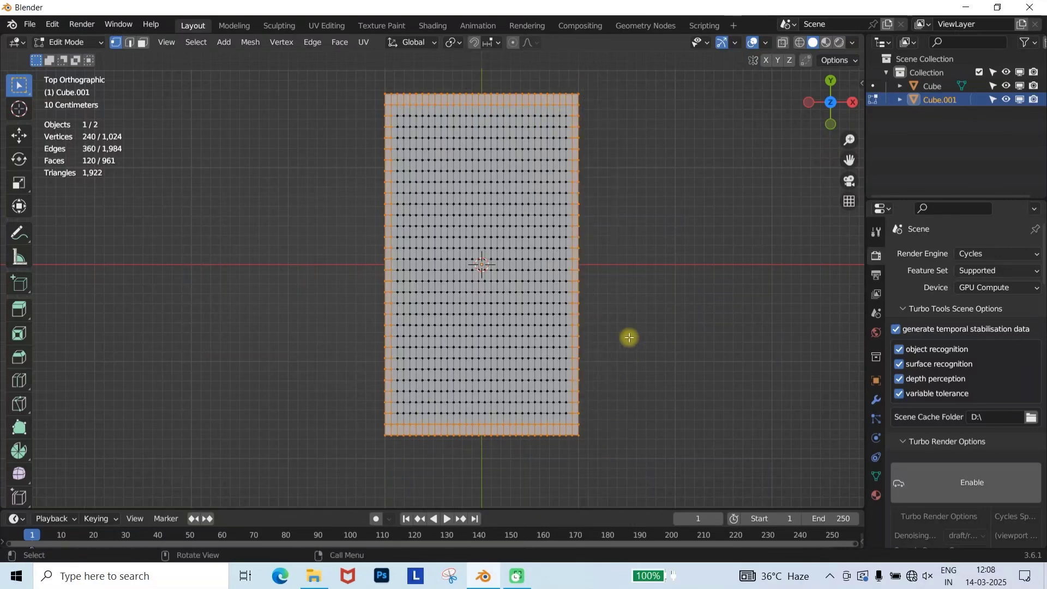
Add a vertex group named Group for the selected border vertices
click(877, 477)
click(1029, 296)
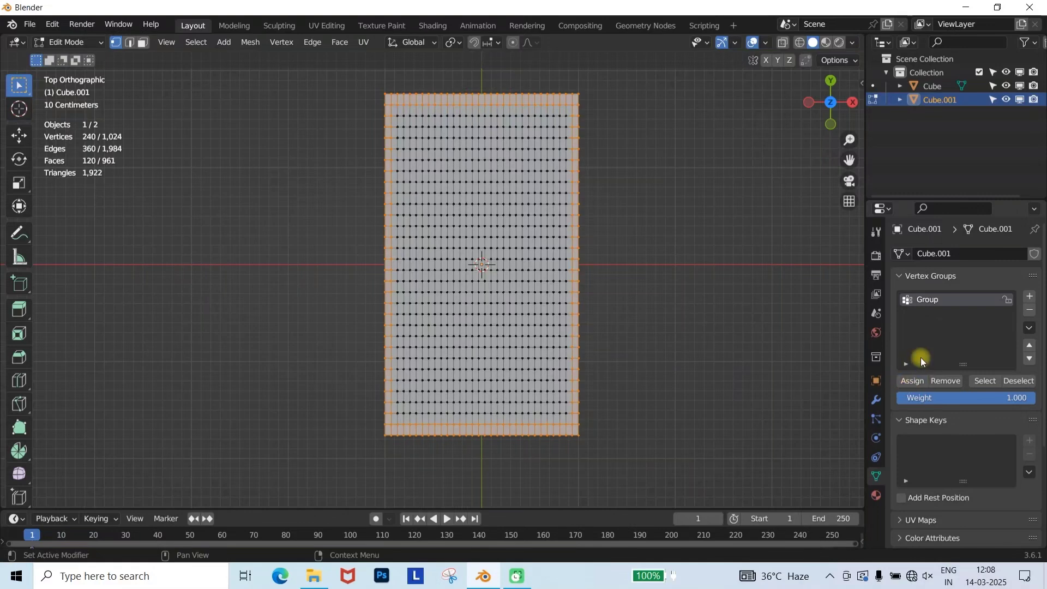
key(Tab)
Turn the sheet into a Cloth simulation pinned by Group
middle_drag(643, 211, 556, 234)
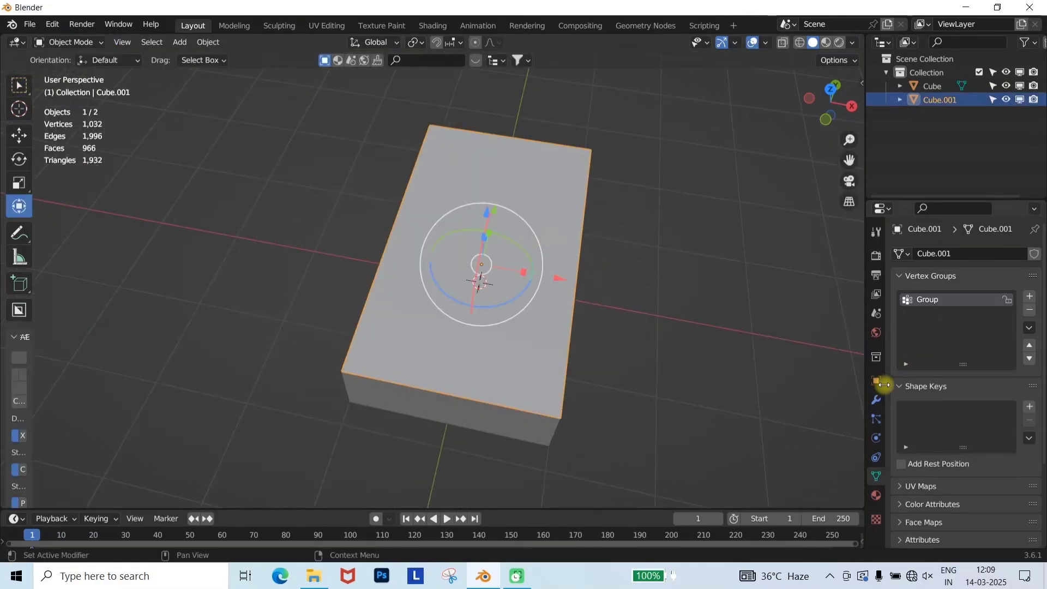
click(877, 400)
click(877, 439)
click(927, 283)
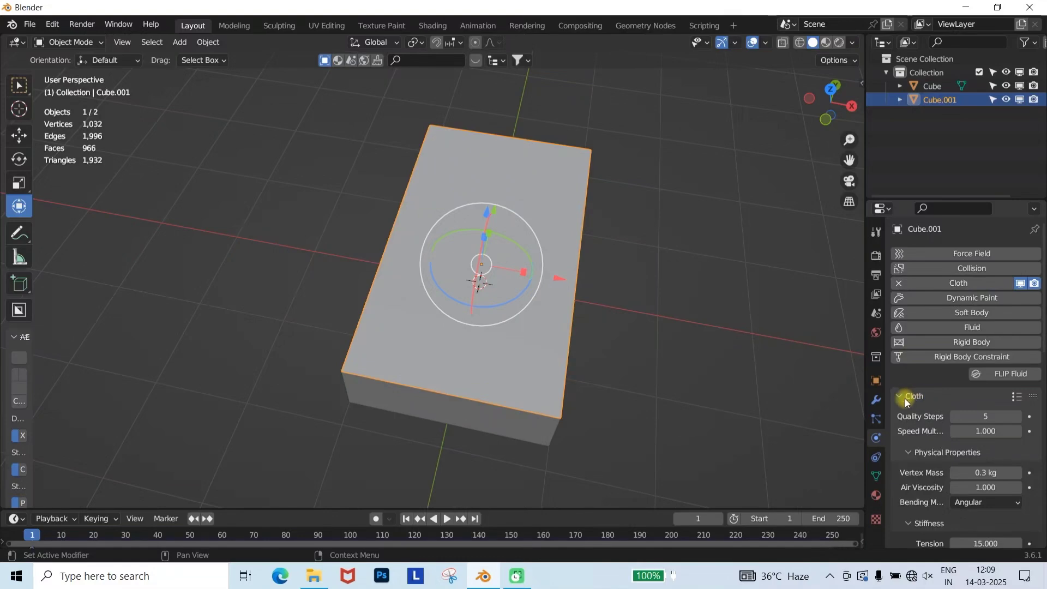
scroll(908, 397, down, 20)
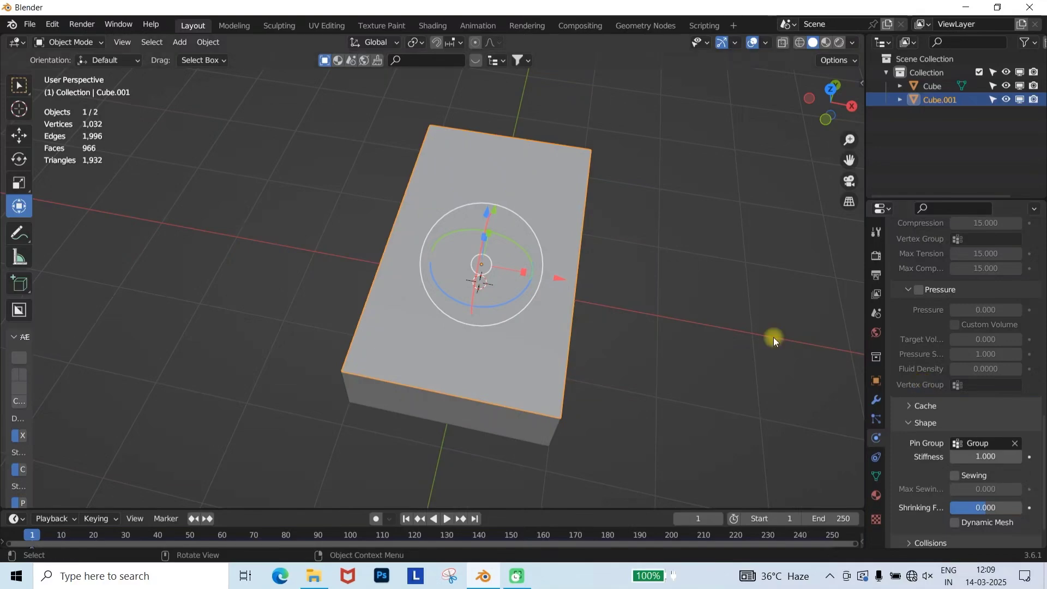
key(space)
middle_drag(637, 302, 637, 263)
key(space)
click(659, 251)
key(space)
scroll(552, 267, up, 2)
scroll(597, 313, down, 4)
key(space)
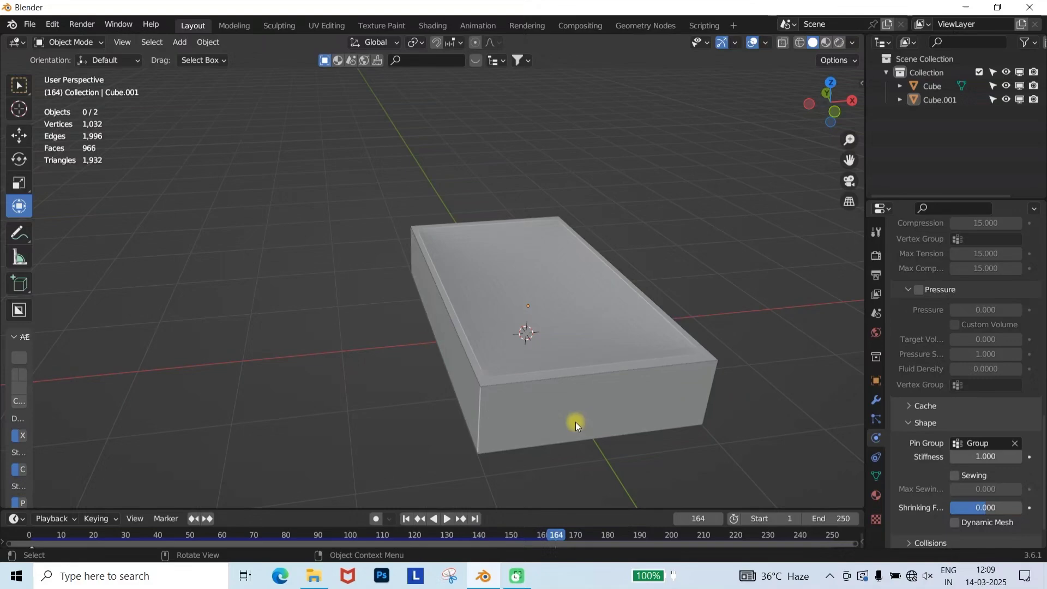
drag(556, 535, 8, 548)
key(space)
middle_drag(637, 288, 600, 257)
scroll(600, 257, up, 1)
key(space)
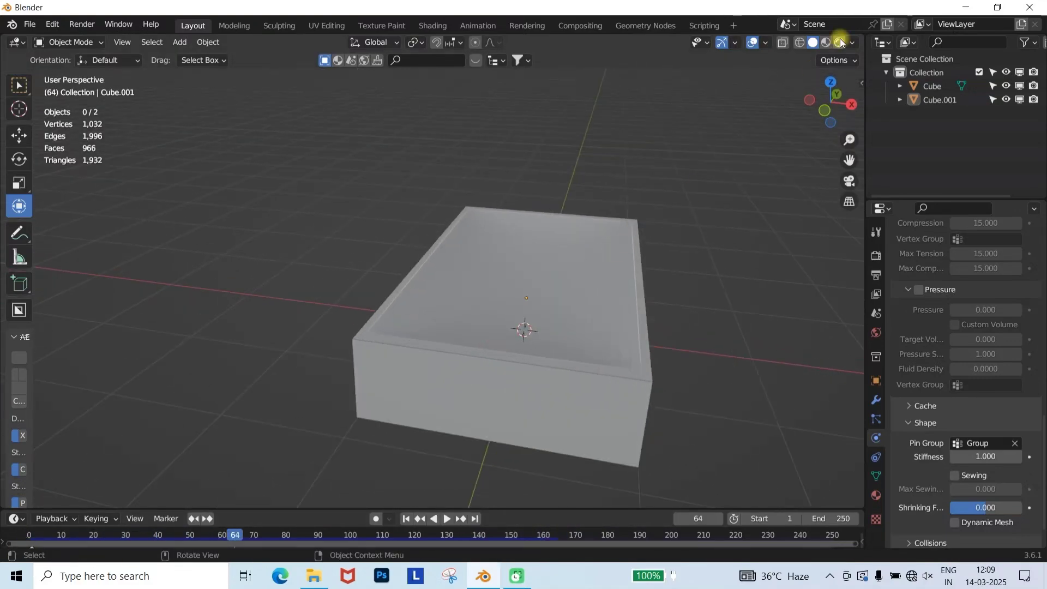
click(852, 44)
scroll(742, 256, up, 1)
scroll(606, 341, down, 1)
key(space)
drag(352, 508, 349, 499)
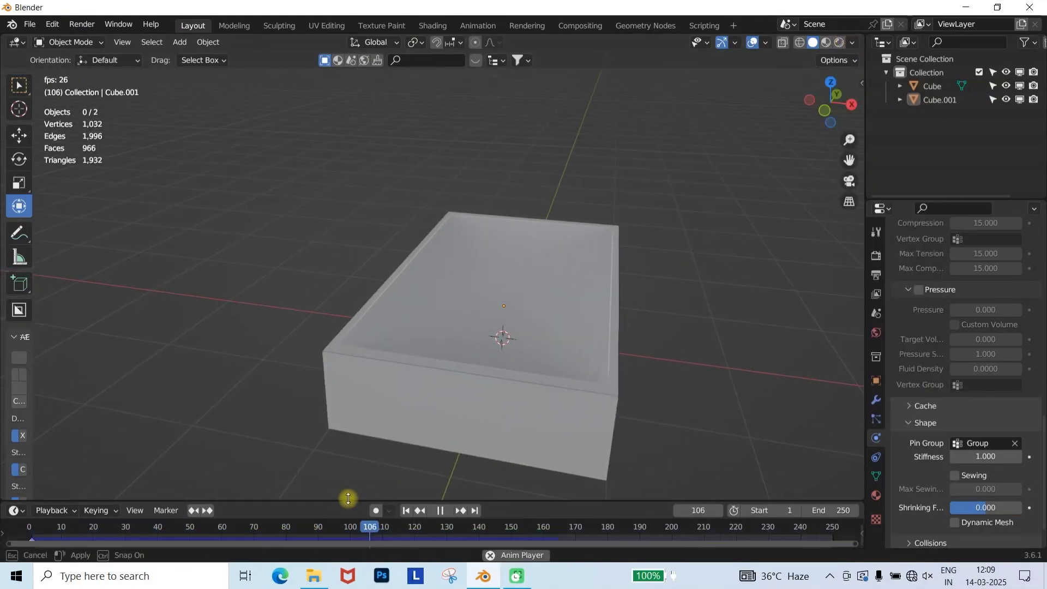
key(space)
drag(419, 525, 29, 527)
key(space)
key(space)
drag(119, 536, 29, 529)
key(space)
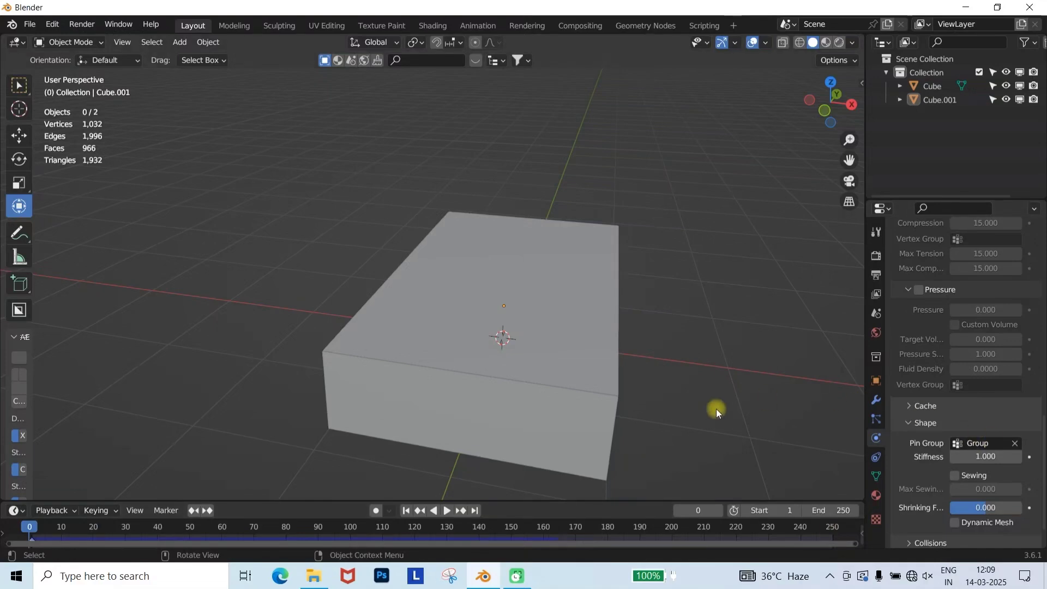
scroll(919, 440, up, 6)
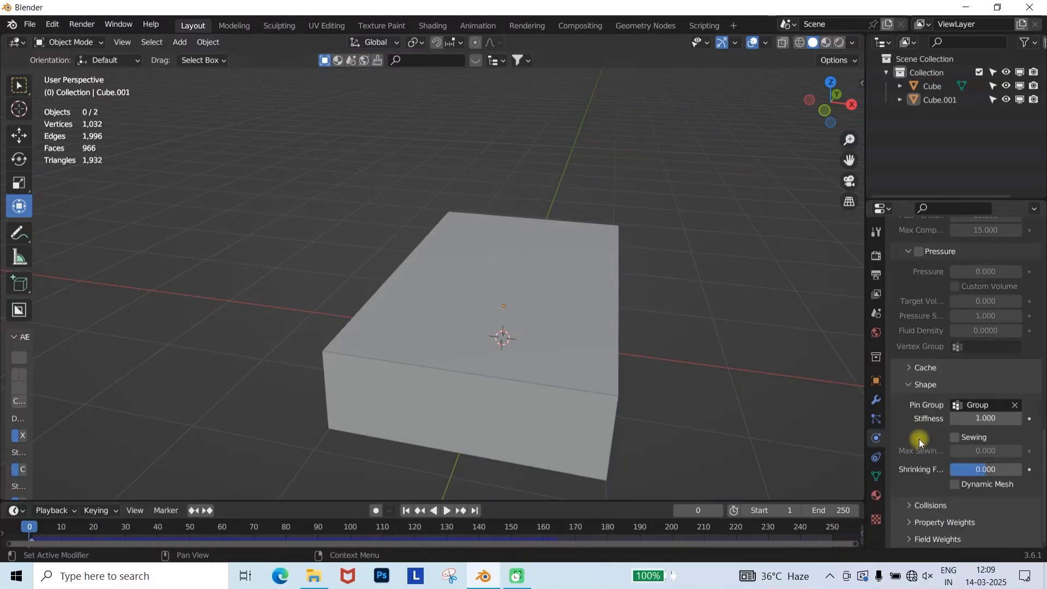
Enable cloth pressure and keyframe Pressure at 0 on frame 1
click(920, 440)
scroll(920, 441, down, 4)
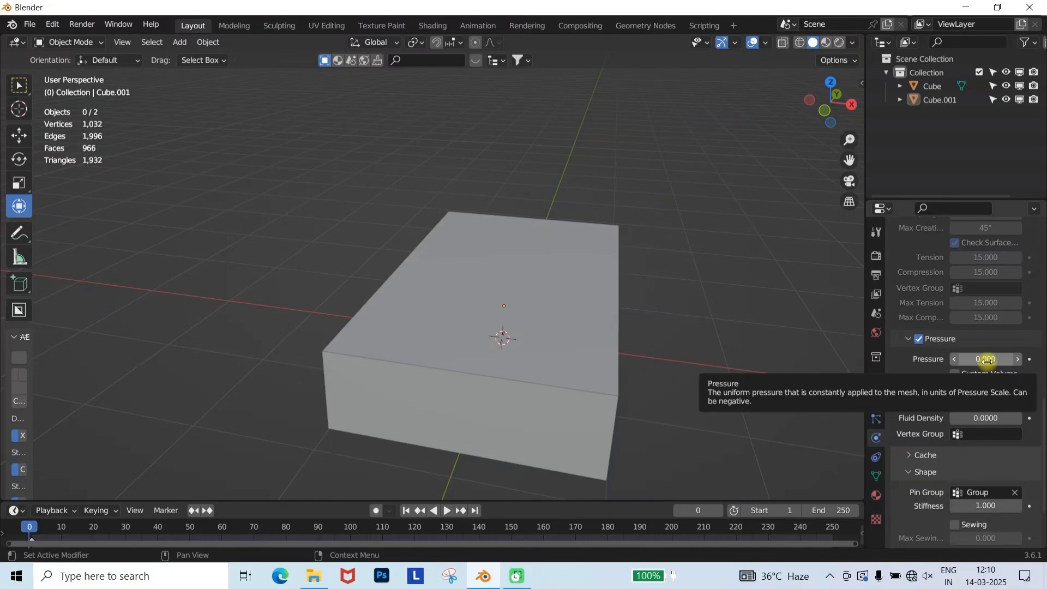
drag(498, 502, 273, 447)
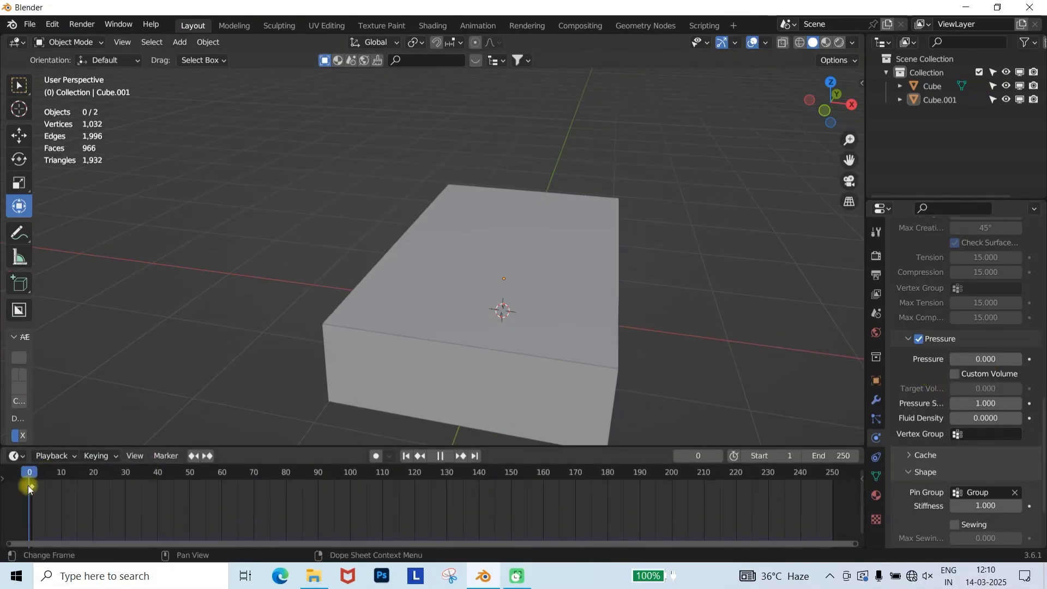
key(Delete)
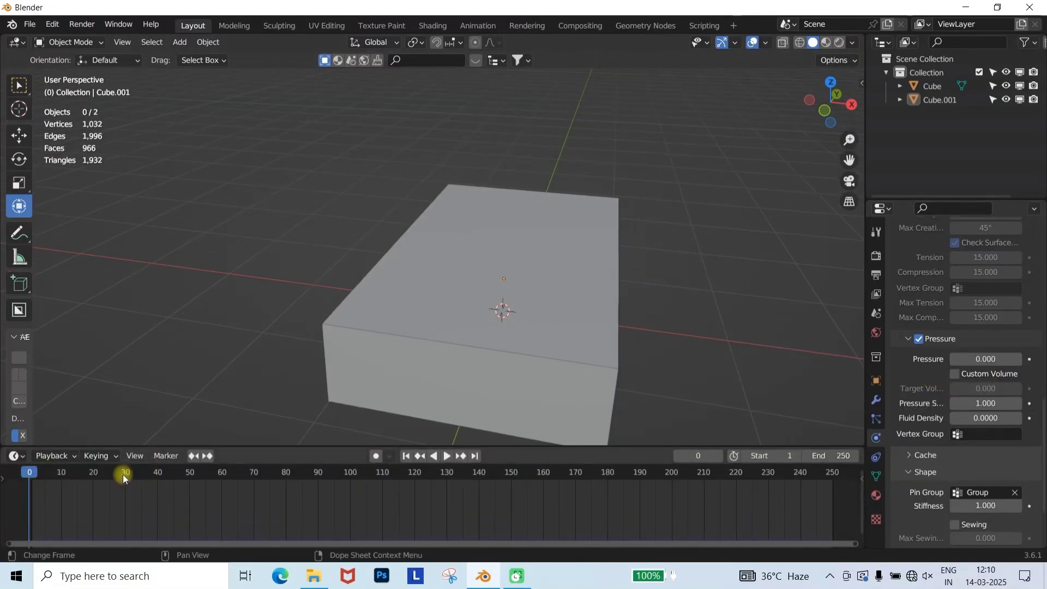
click(988, 361)
text(i)
click(942, 362)
key(i)
click(33, 476)
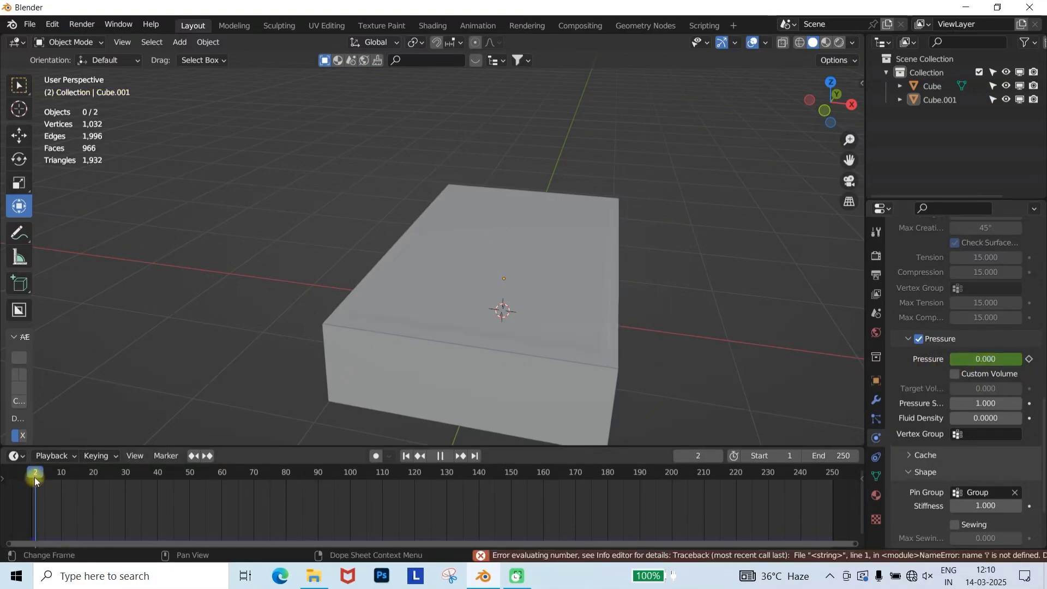
click(1029, 359)
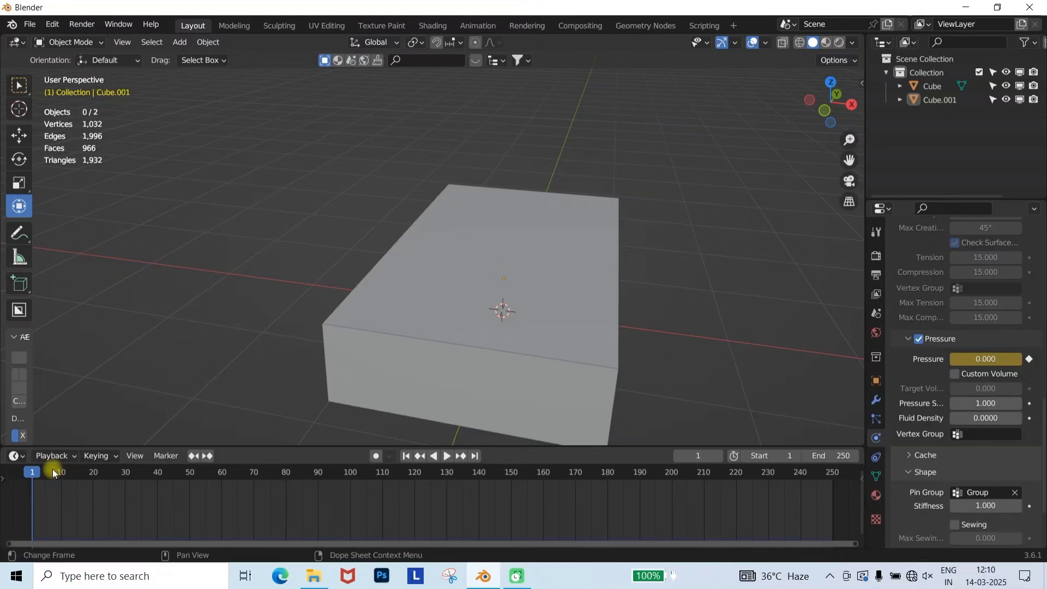
Keyframe Pressure at 35 on frame 60
drag(52, 473, 222, 486)
double_click(985, 360)
text(35)
key(Return)
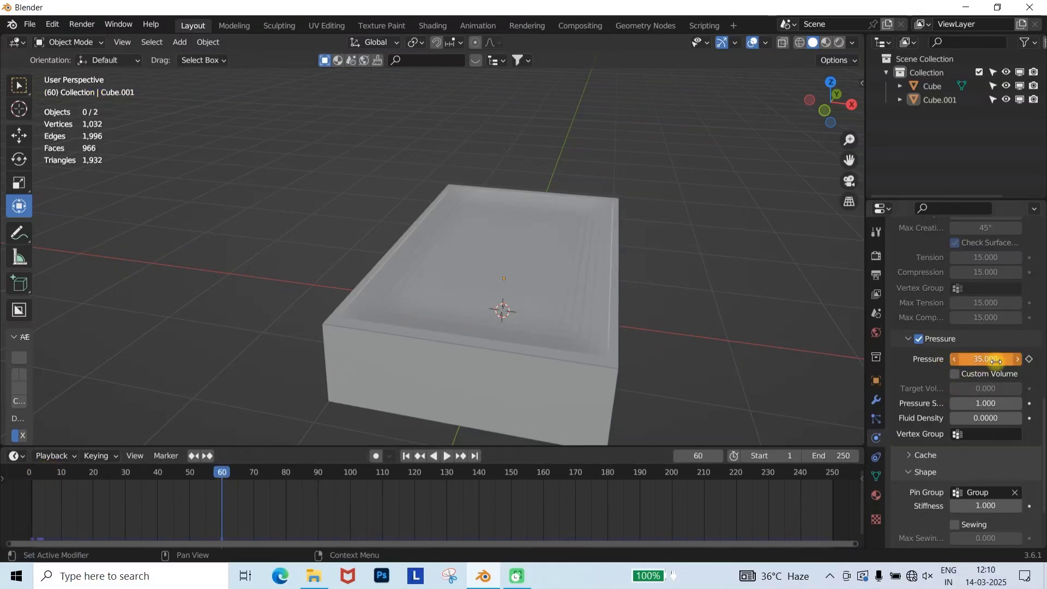
click(1029, 359)
Replay from the start to watch the sheet inflate over the box
key(shift+Left)
key(space)
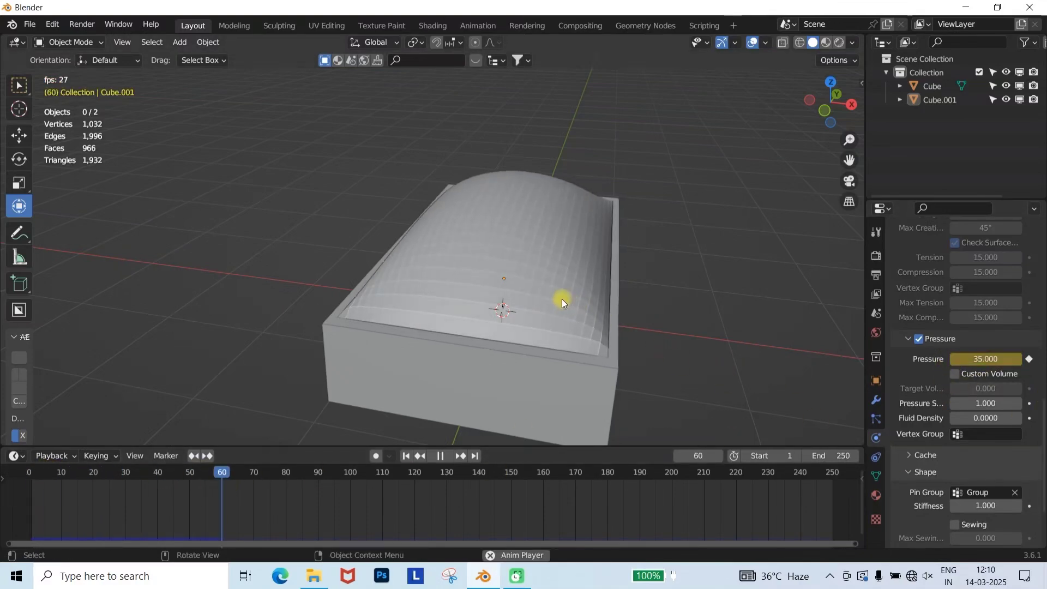
key(space)
drag(87, 479, 29, 472)
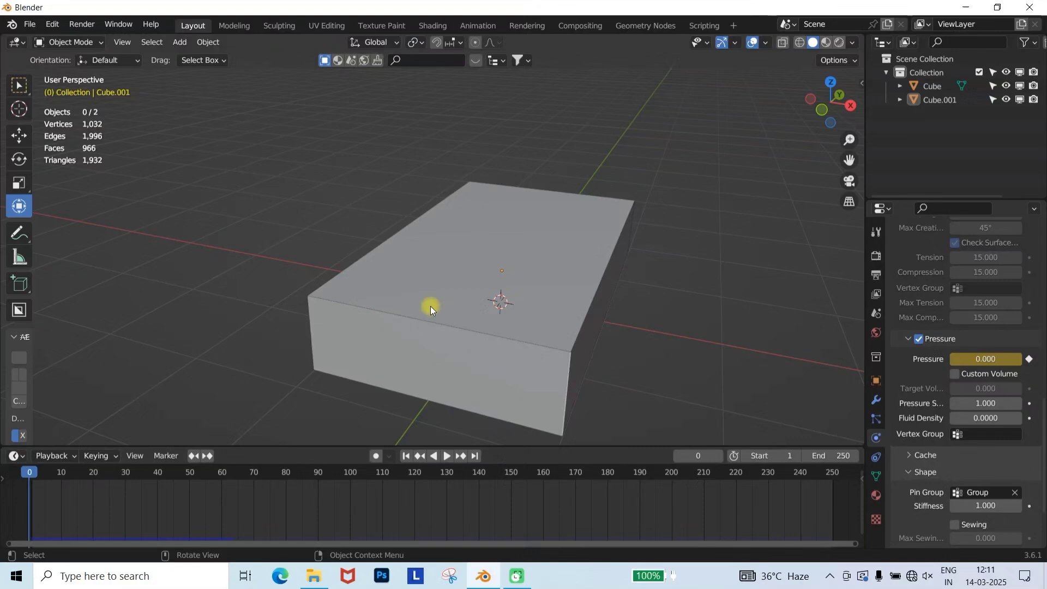
Edit Cube.001 with the Knife tool in edge select, viewed from the top
click(536, 265)
key(Tab)
middle_drag(551, 267, 629, 296)
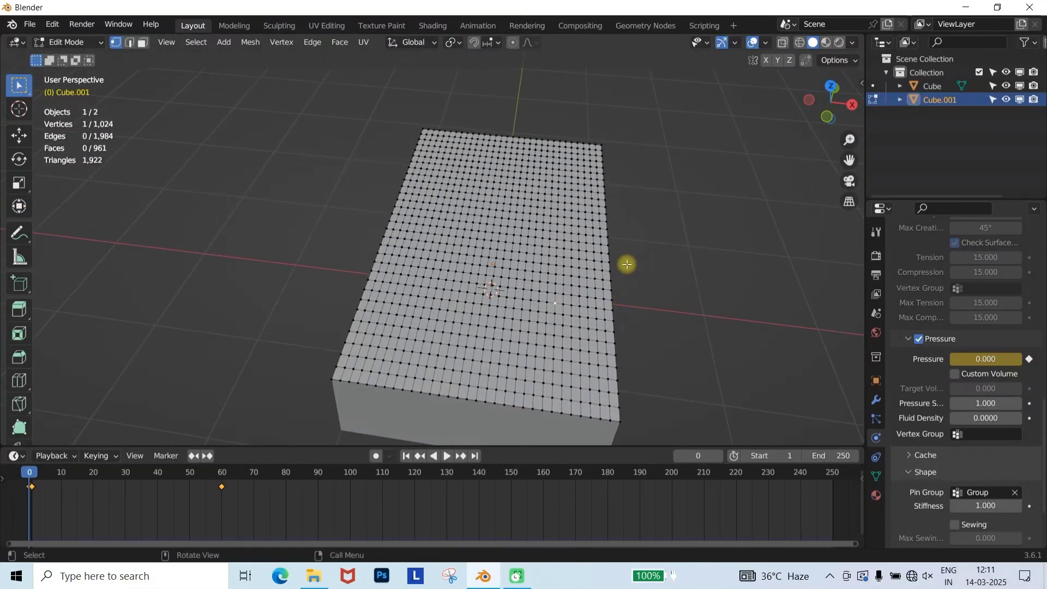
scroll(18, 363, down, 1)
click(19, 382)
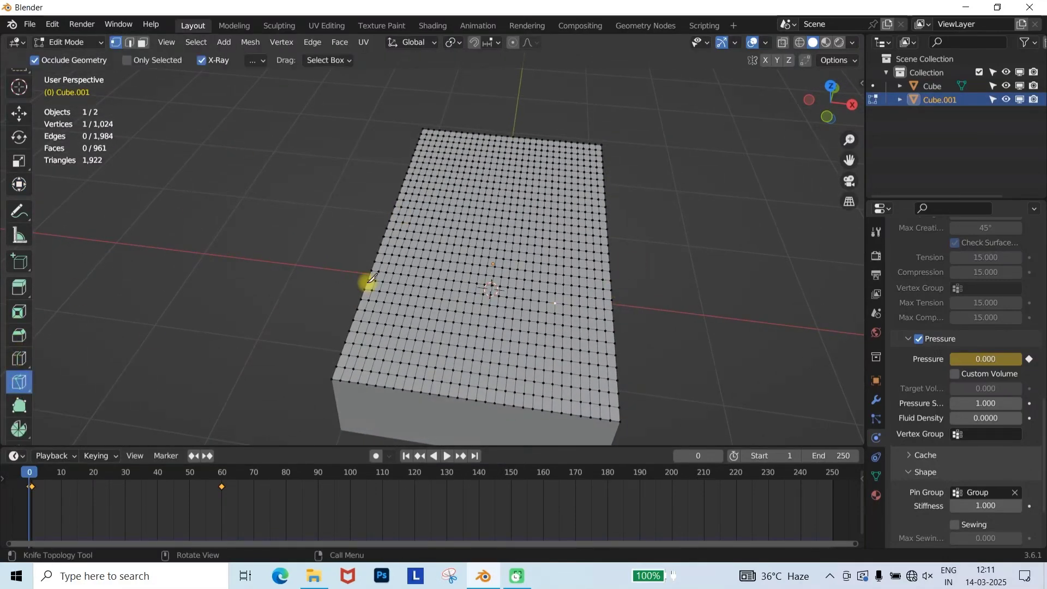
middle_drag(367, 281, 428, 279)
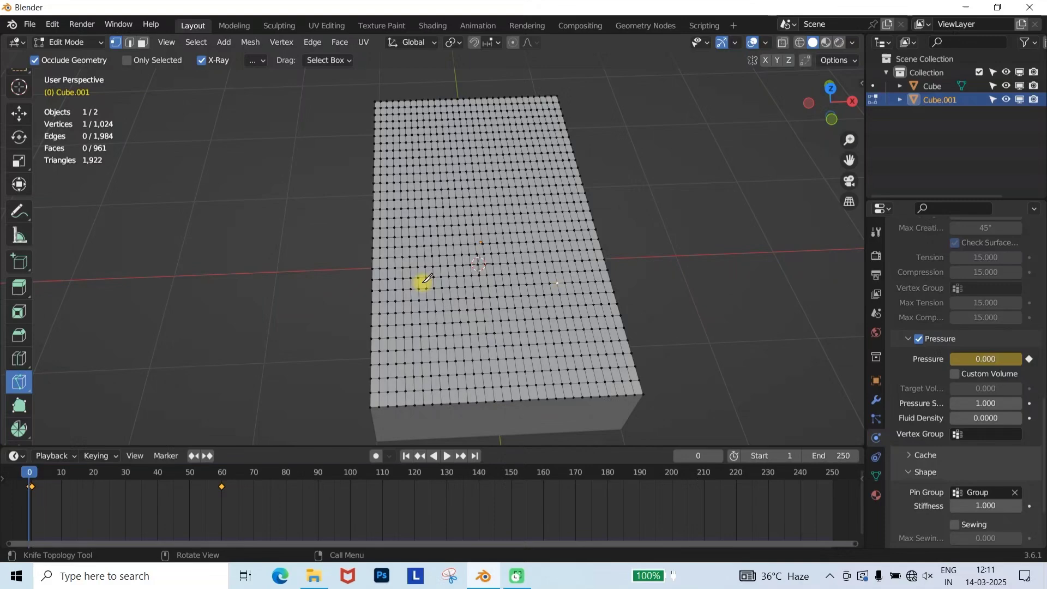
key(2)
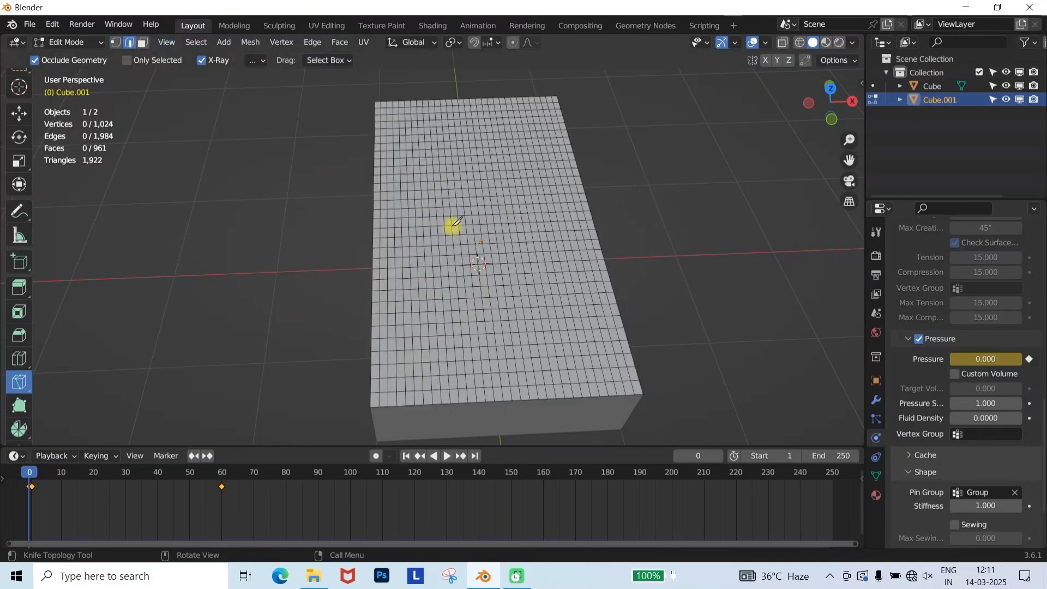
key(KP_7)
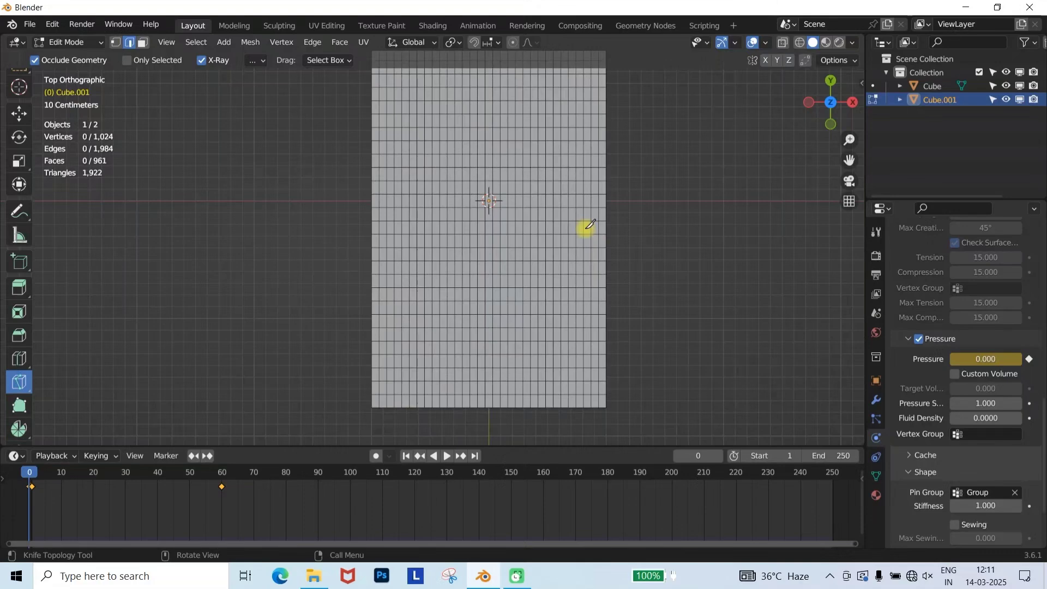
scroll(573, 207, down, 2)
Cut four crossing tear lines across the sheet and confirm them
drag(554, 178, 550, 324)
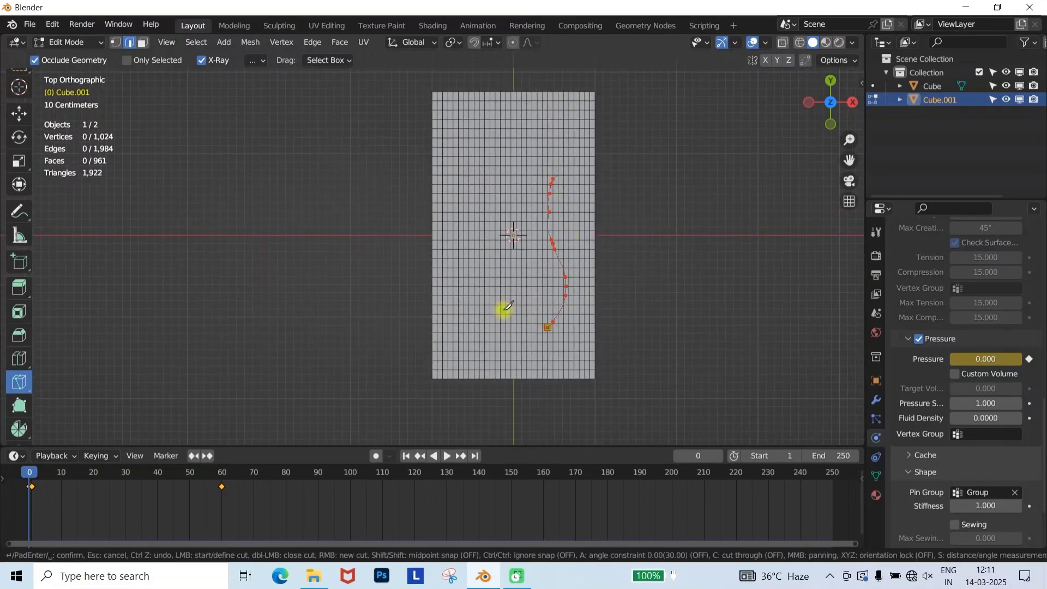
drag(484, 318, 584, 240)
mouse_move(526, 306)
mouse_down()
mouse_move(486, 246)
mouse_move(537, 159)
mouse_move(557, 207)
mouse_up()
drag(542, 154, 518, 242)
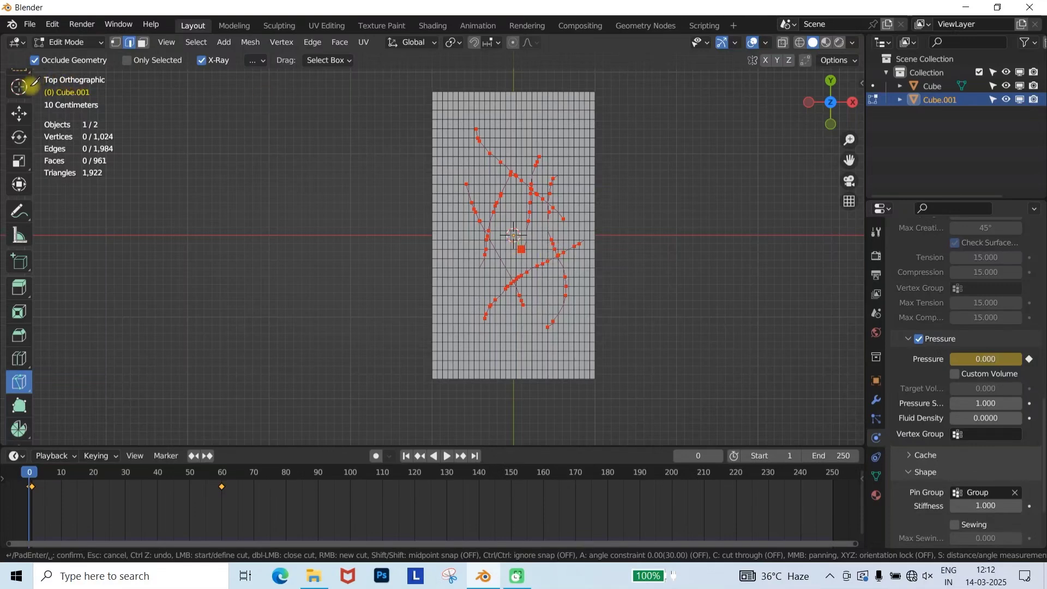
scroll(17, 93, up, 2)
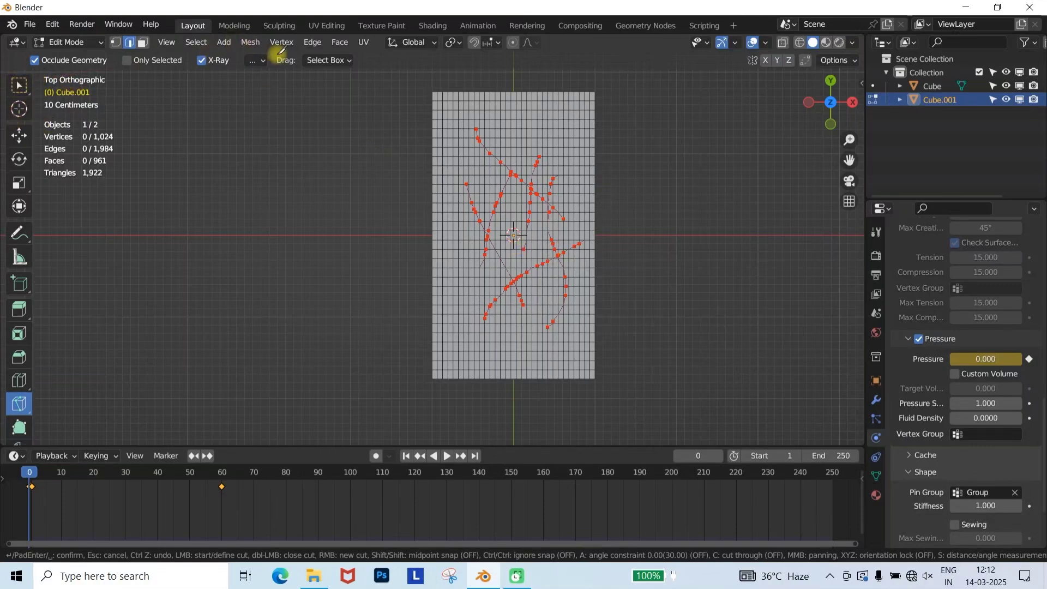
key(Return)
Split faces and edges by vertices along the knife cuts, then return to Object Mode
click(250, 43)
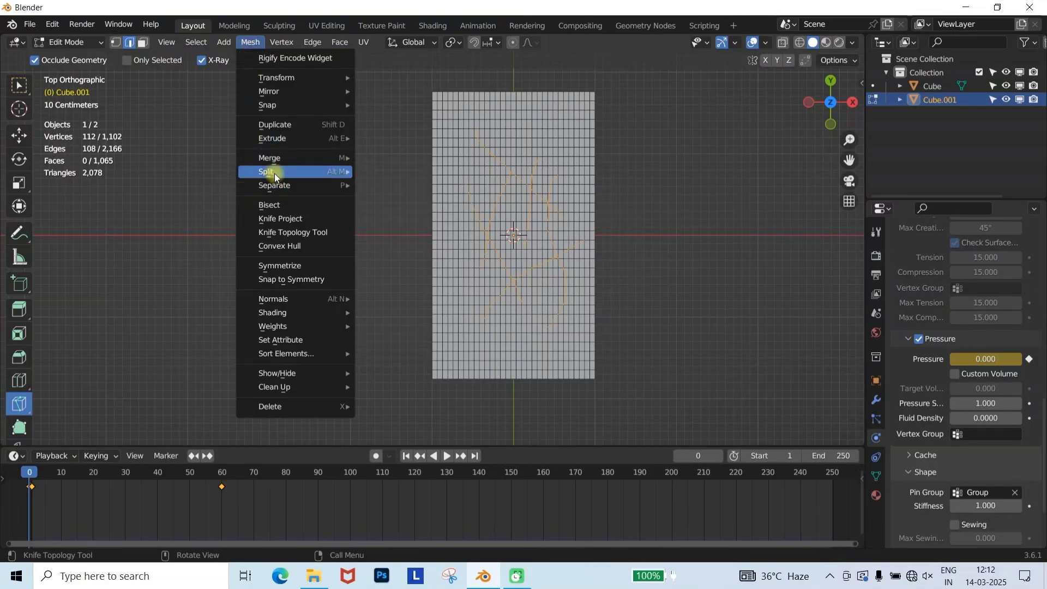
mouse_move(273, 173)
click(420, 206)
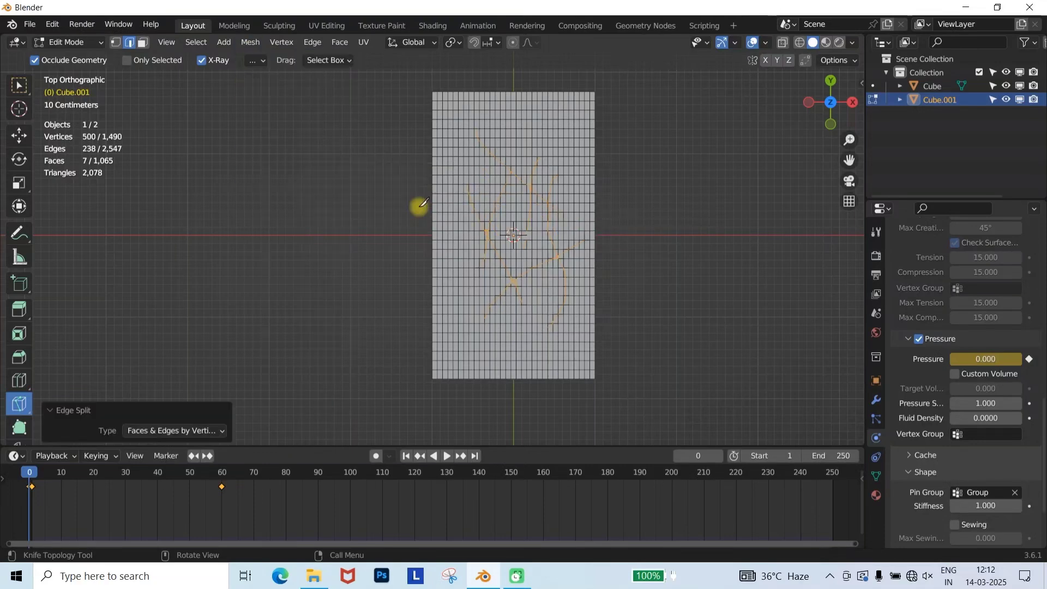
scroll(535, 248, up, 10)
scroll(553, 252, down, 10)
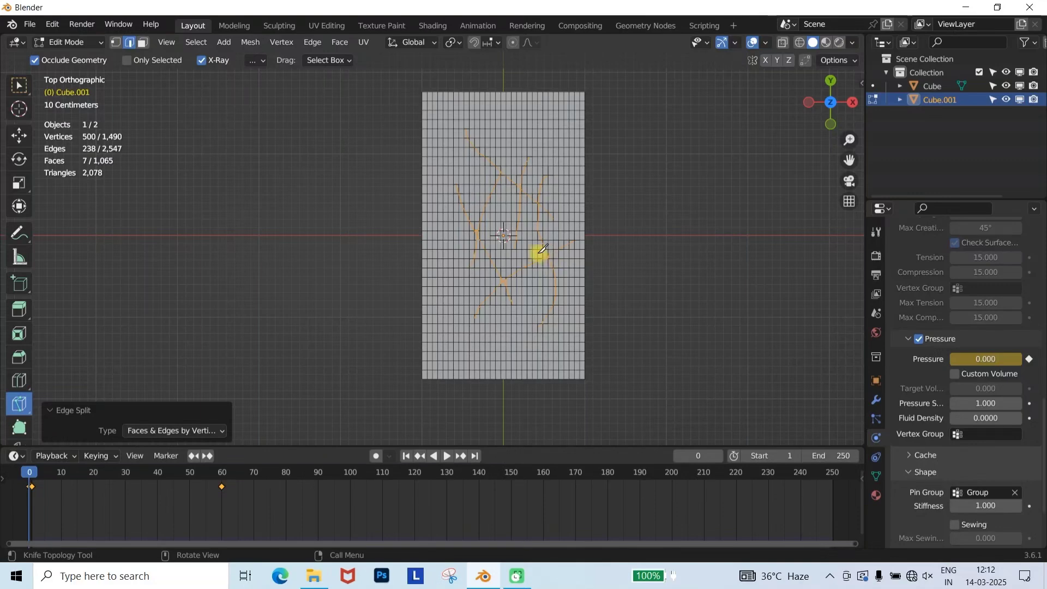
key(Tab)
middle_drag(543, 249, 568, 198)
Preview the cloth simulation, stopping near frame 7
key(space)
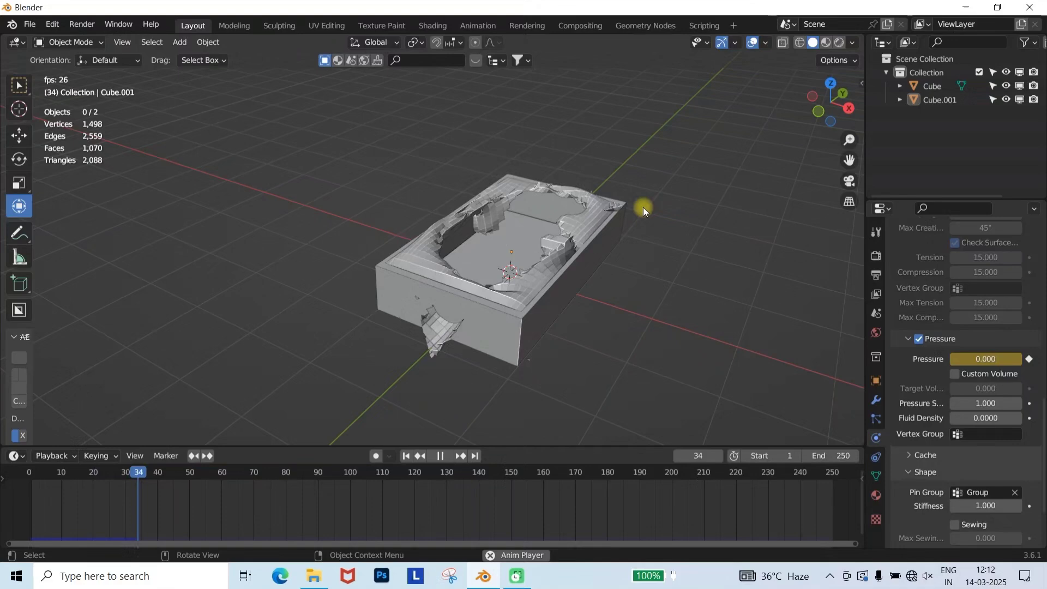
click(45, 485)
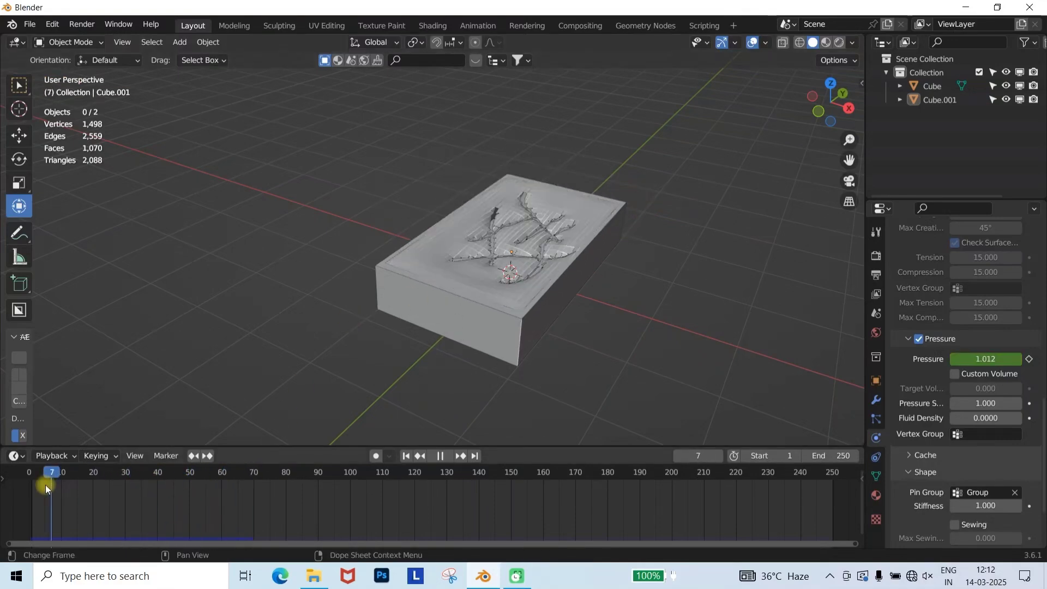
key(space)
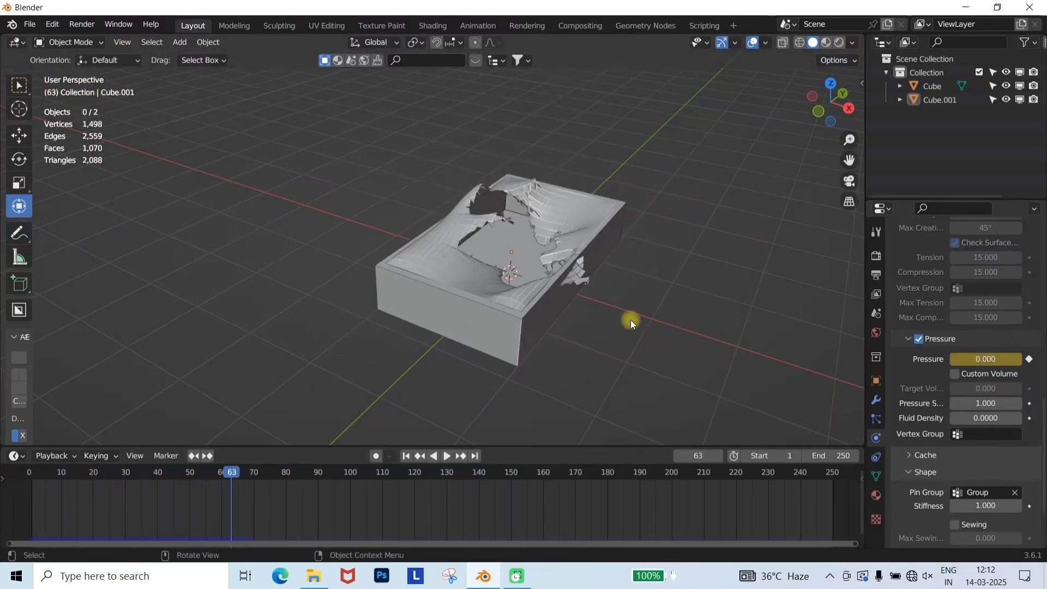
Add a Weld modifier to Cube.001
click(877, 399)
click(605, 259)
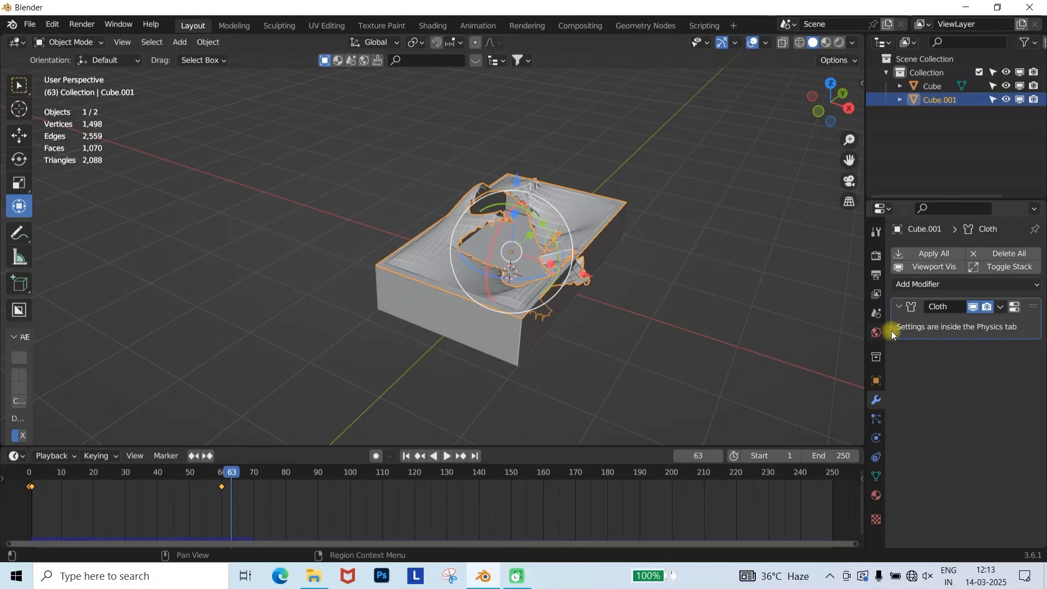
click(913, 283)
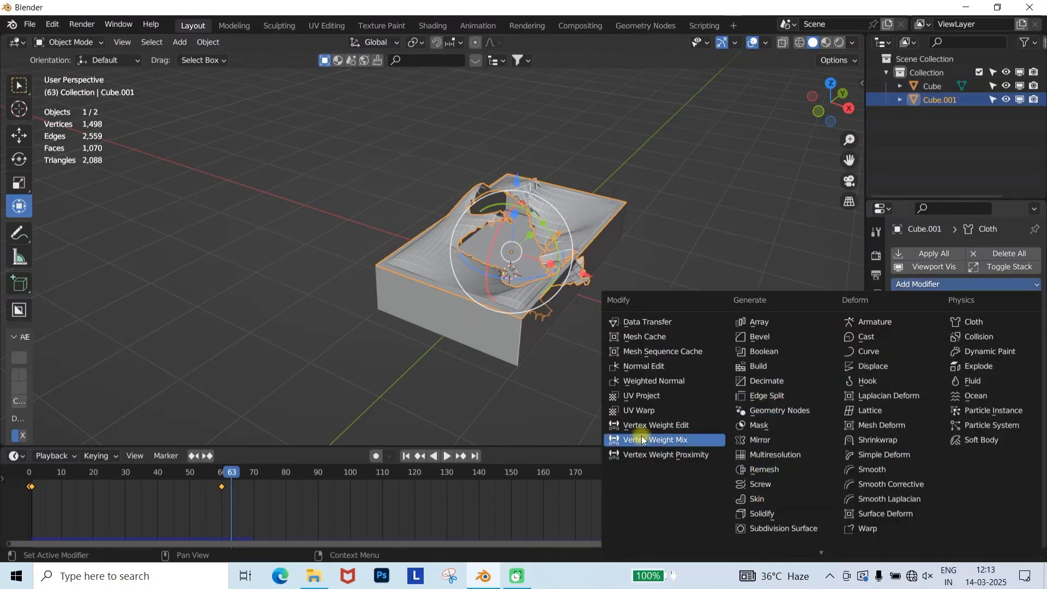
scroll(820, 531, down, 3)
click(821, 531)
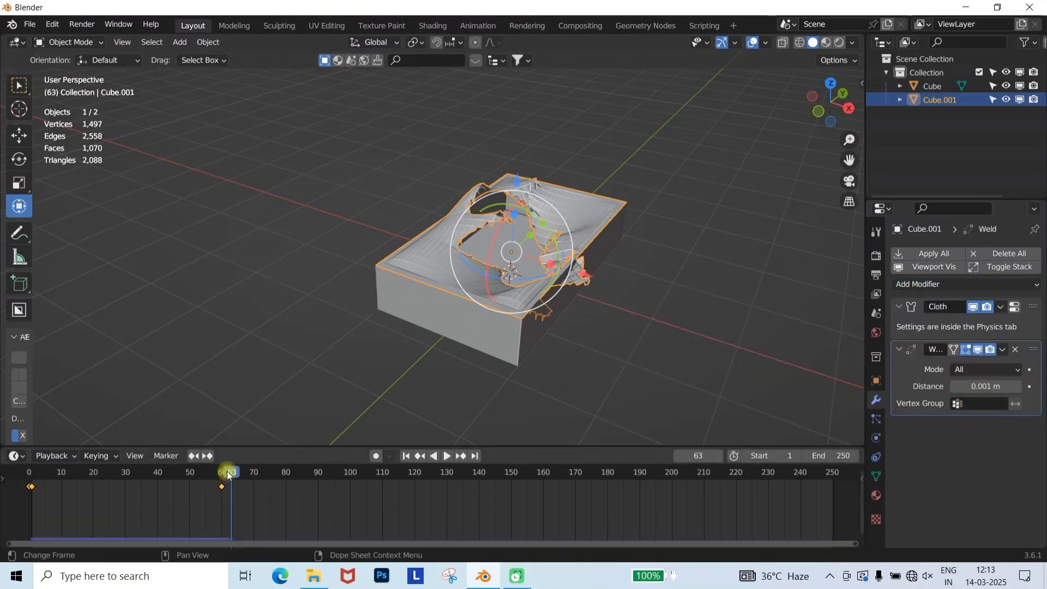
Move the Weld modifier above Cloth and replay the simulation from the start
drag(228, 476, 29, 473)
scroll(63, 495, up, 12)
scroll(159, 505, down, 5)
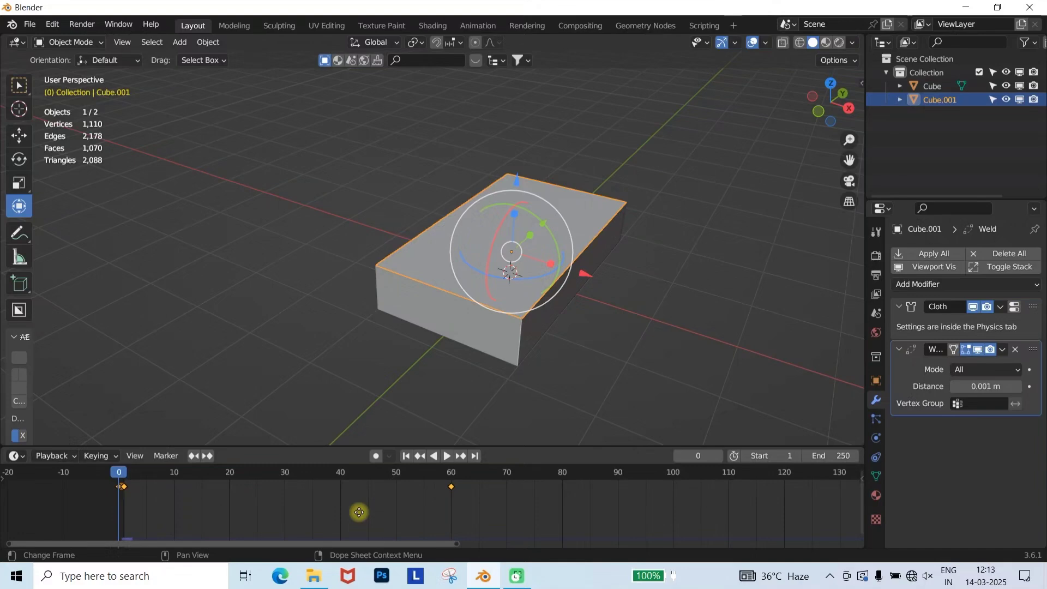
scroll(358, 513, down, 2)
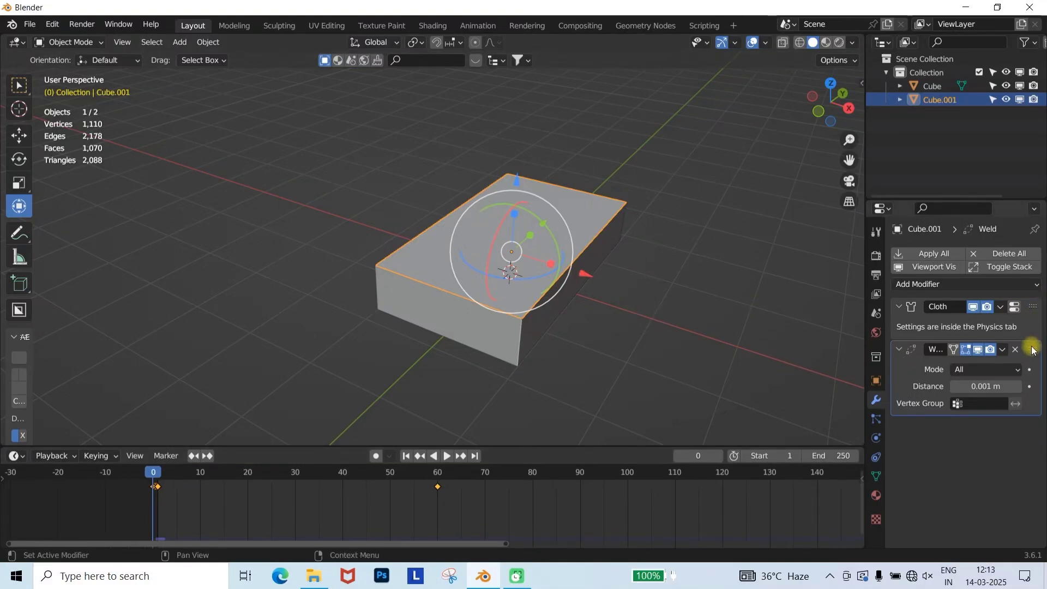
drag(1032, 349, 1034, 308)
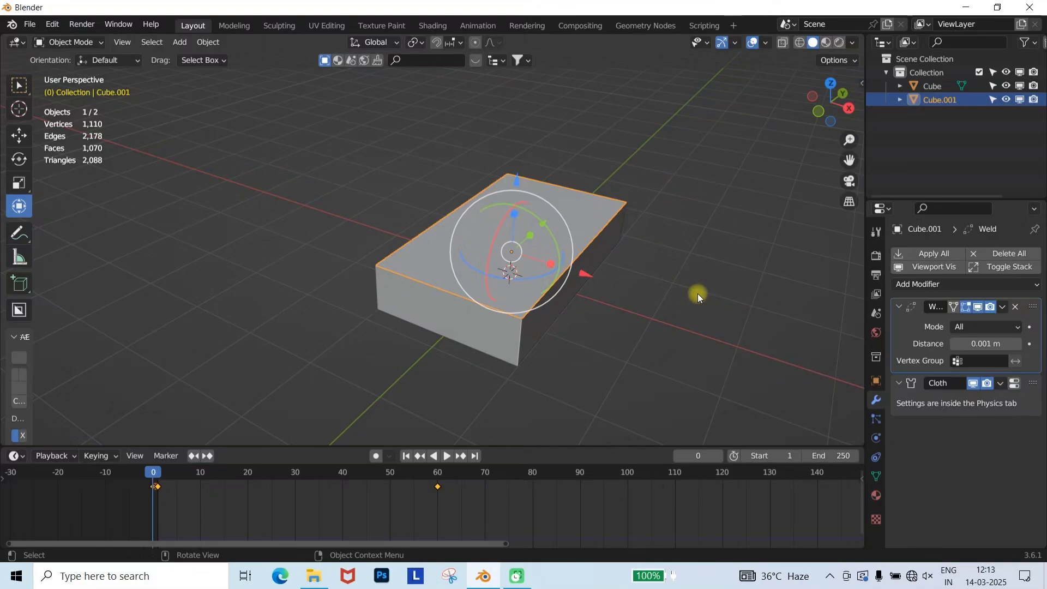
key(space)
key(shift+Left)
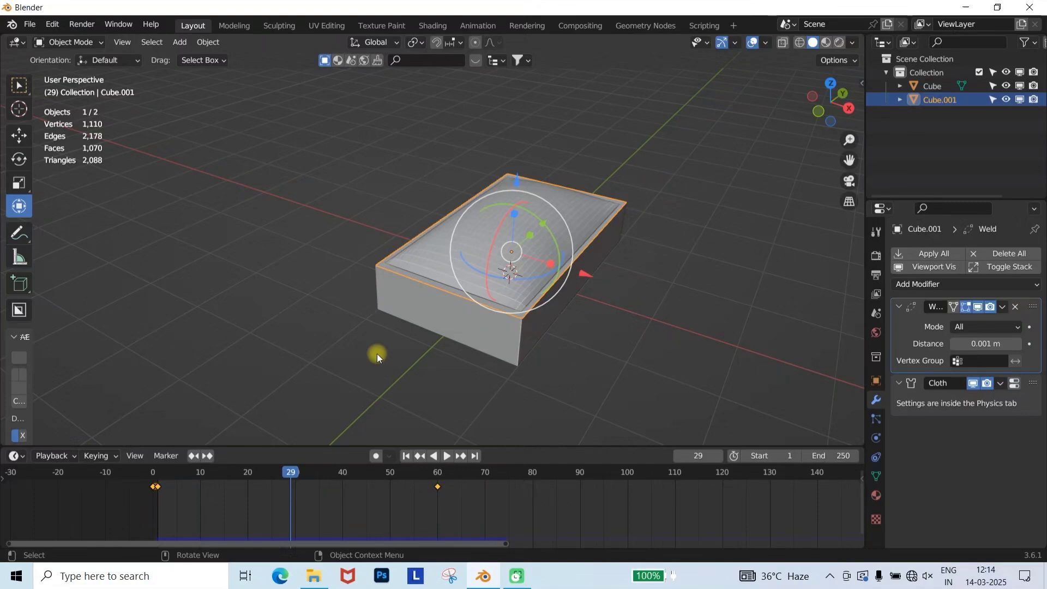
Keyframe Weld distance at 0.001 m on frame 59 and 0 on frame 61
drag(291, 480, 433, 492)
click(564, 296)
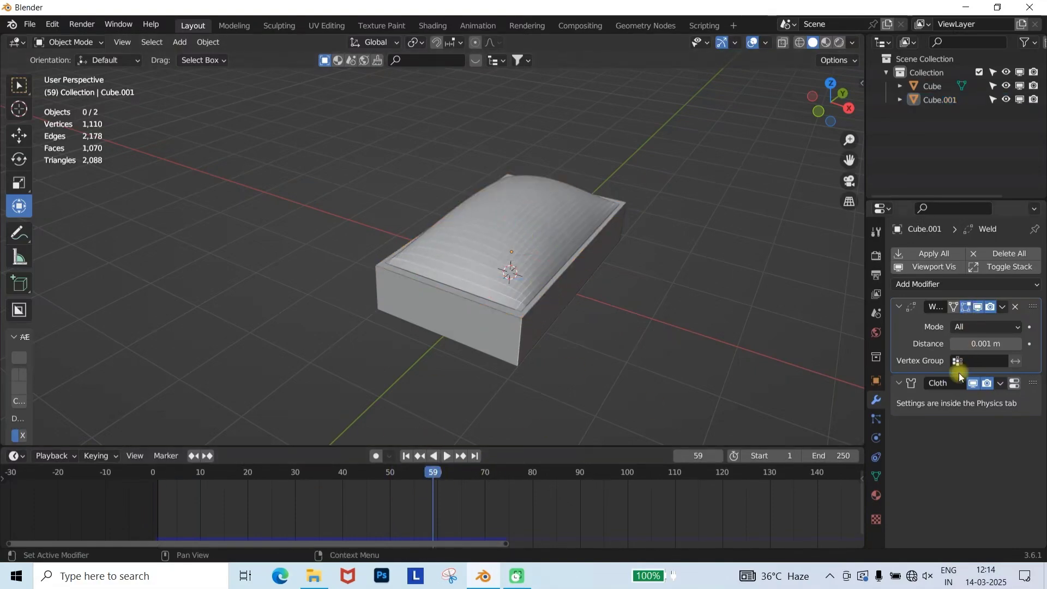
key(i)
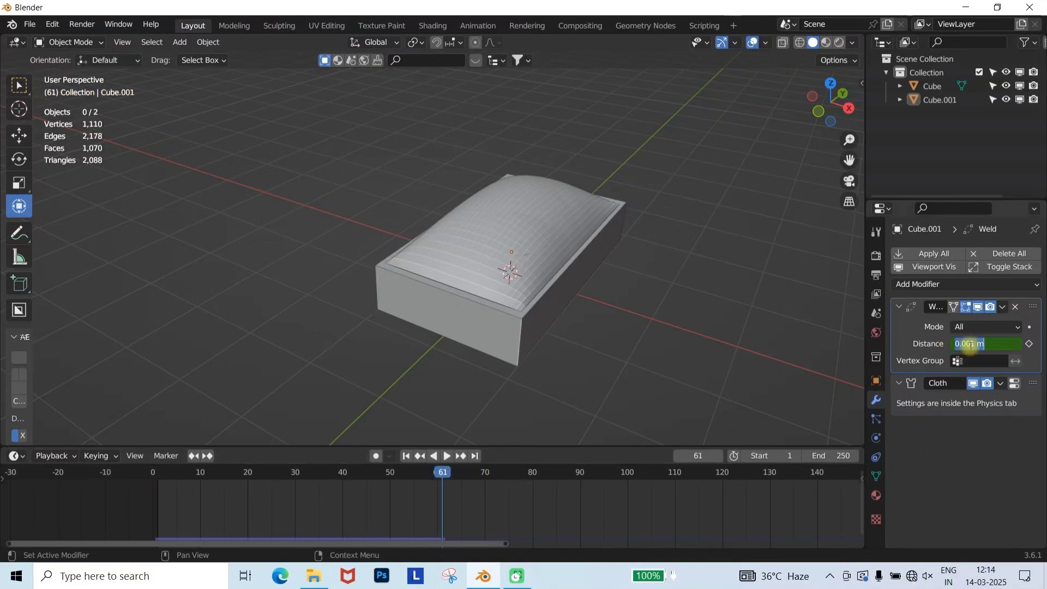
text(0)
key(Return)
key(i)
Replay the simulation from frame 0 to watch the sheet tear
drag(437, 477, 151, 498)
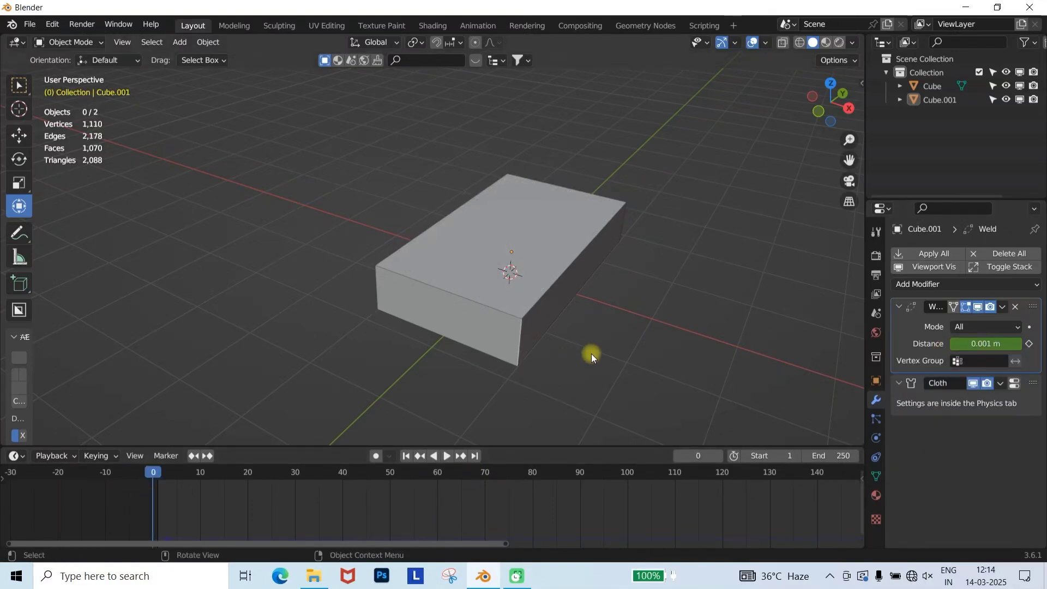
key(space)
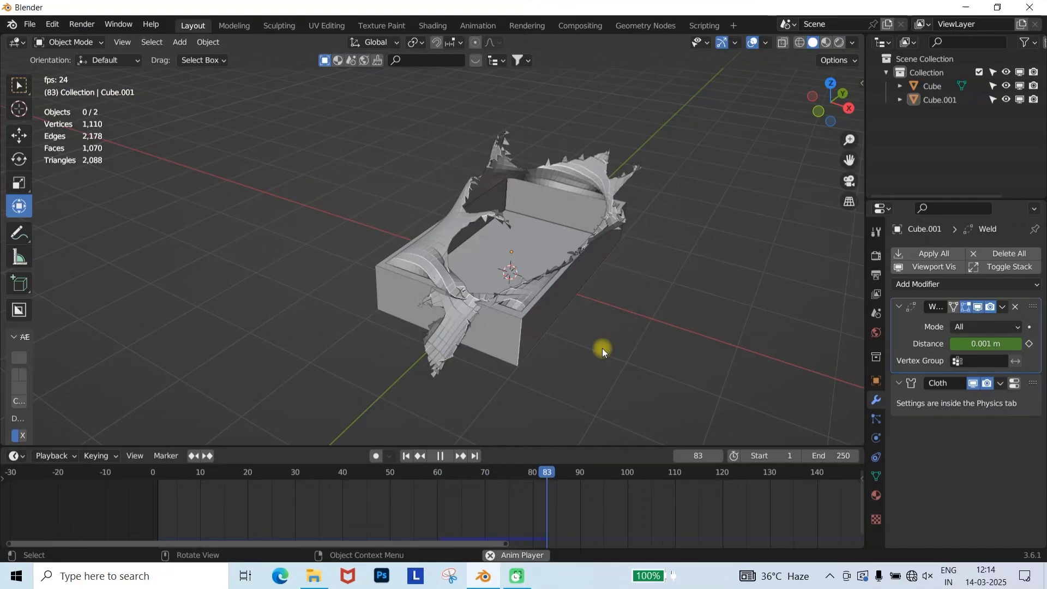
key(space)
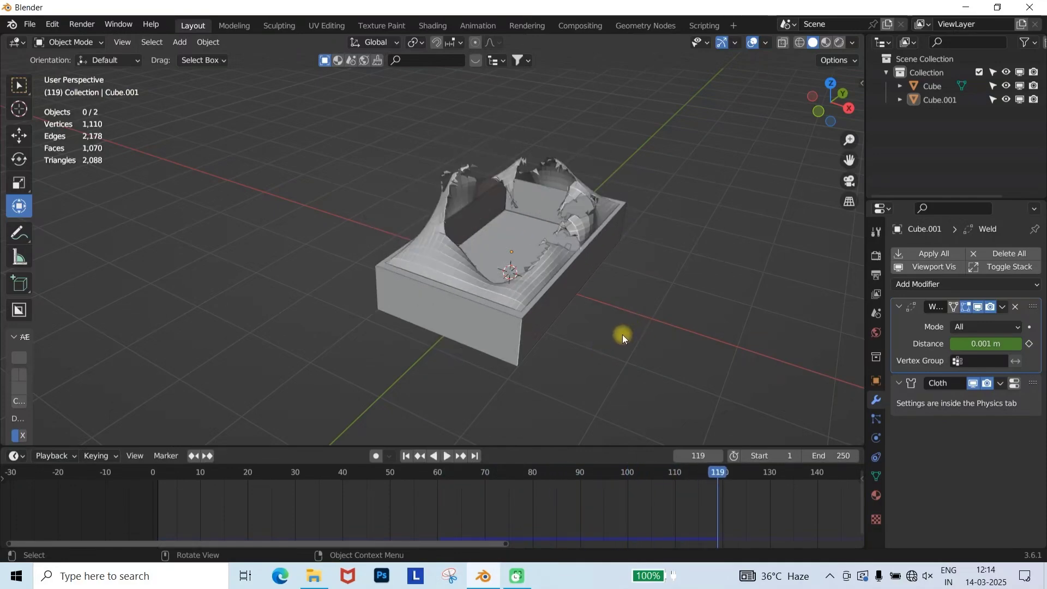
key(space)
Set the scene's end frame to 120
scroll(637, 487, down, 4)
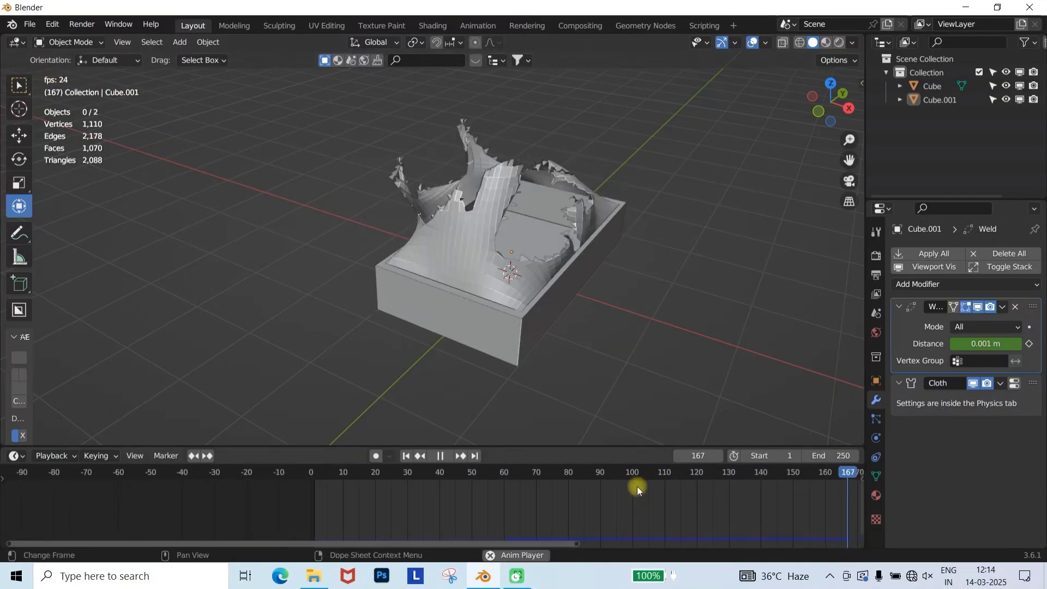
double_click(837, 455)
text(120)
key(Return)
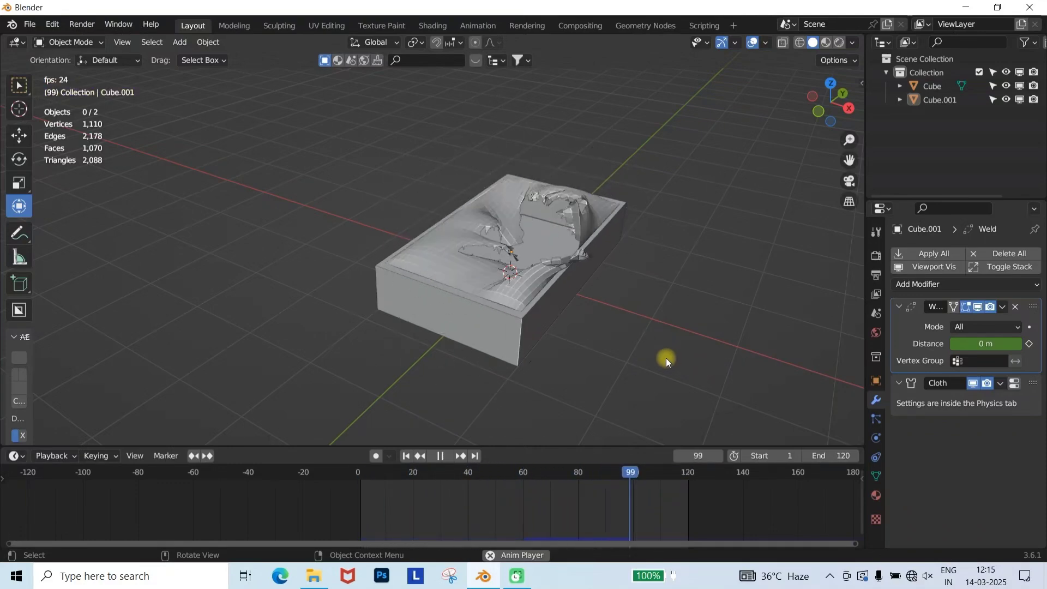
Stop playback partway through and select the cloth sheet Cube.001
click(440, 480)
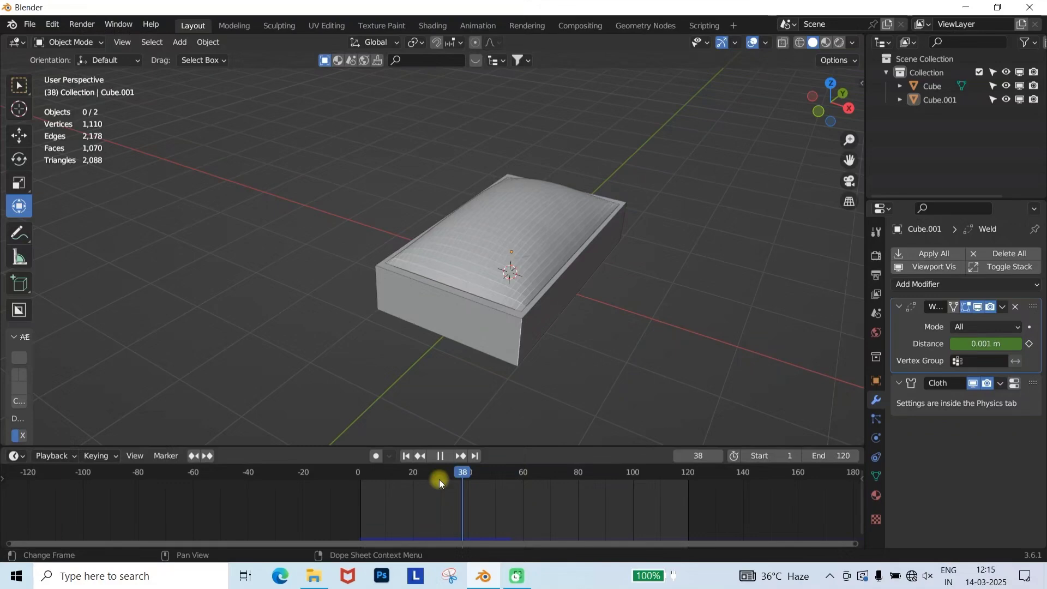
drag(440, 480, 540, 498)
key(space)
click(524, 294)
scroll(566, 475, up, 8)
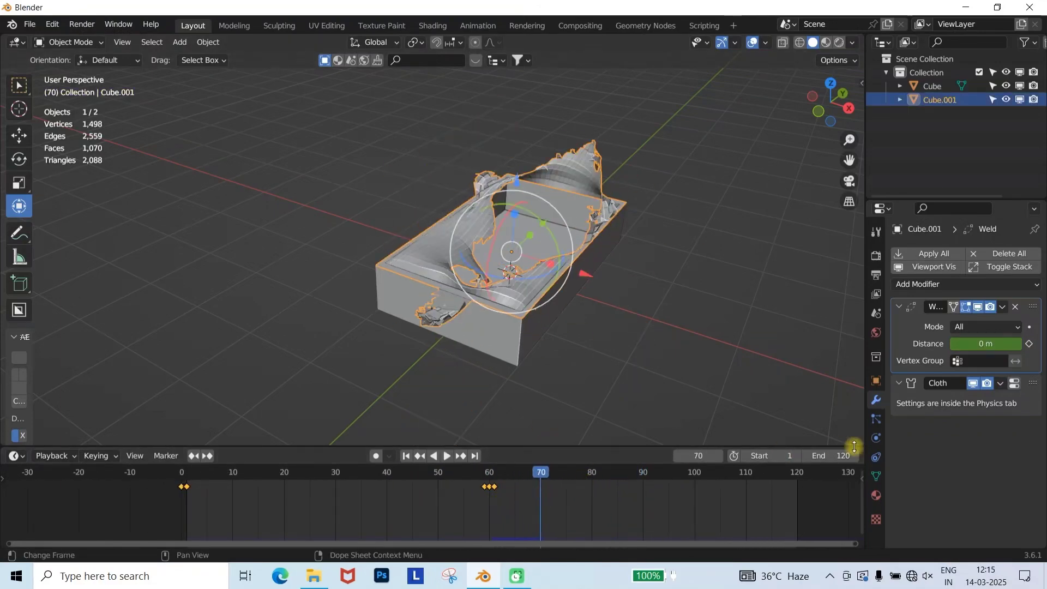
Keyframe cloth Pressure at 0 on frame 70 and replay from frame 0
click(877, 438)
scroll(935, 454, down, 10)
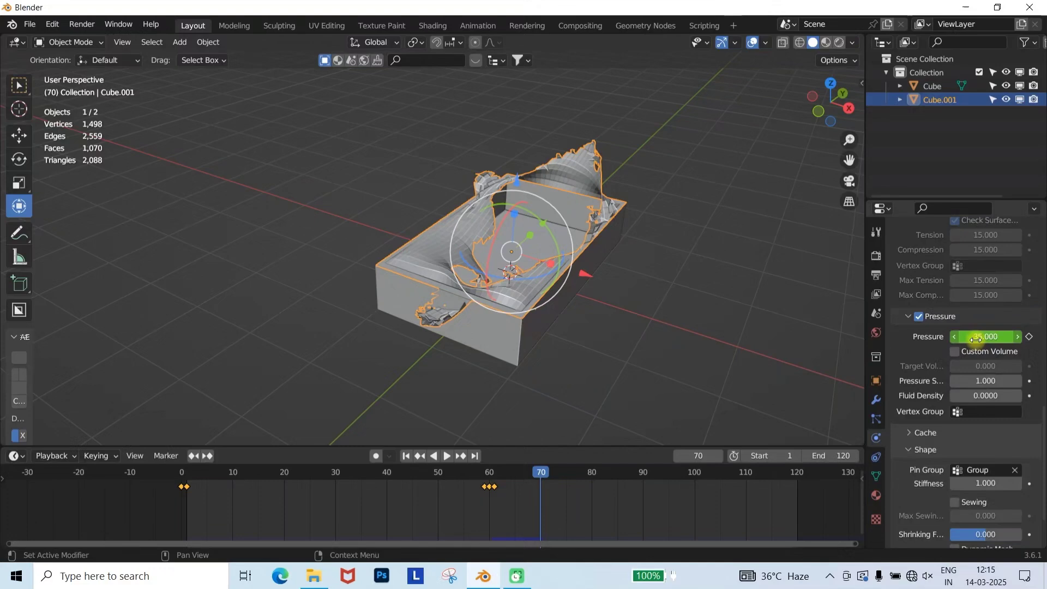
click(956, 337)
text(0)
key(Return)
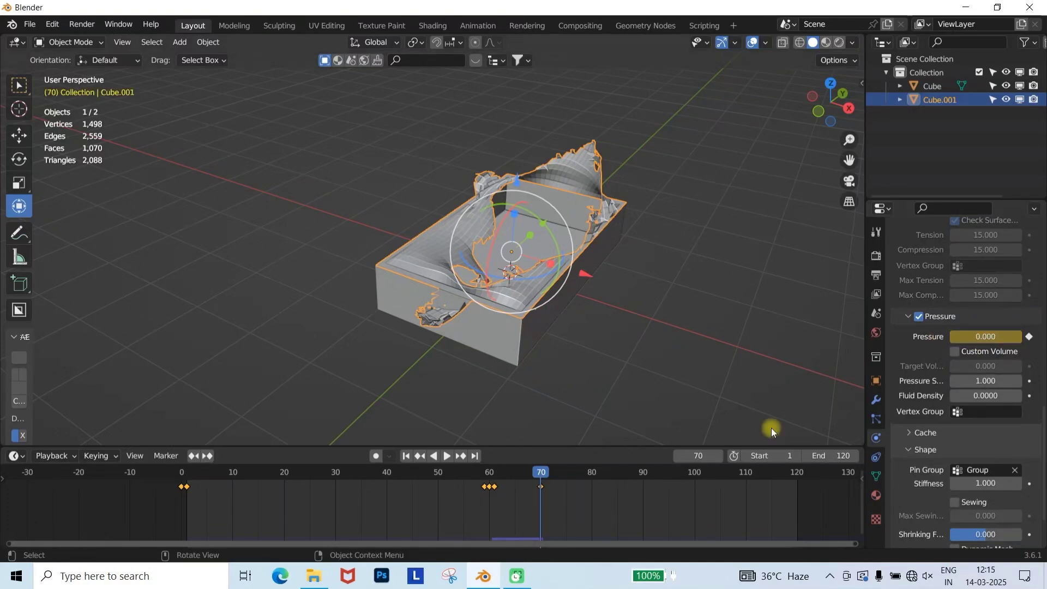
drag(541, 472, 133, 485)
key(space)
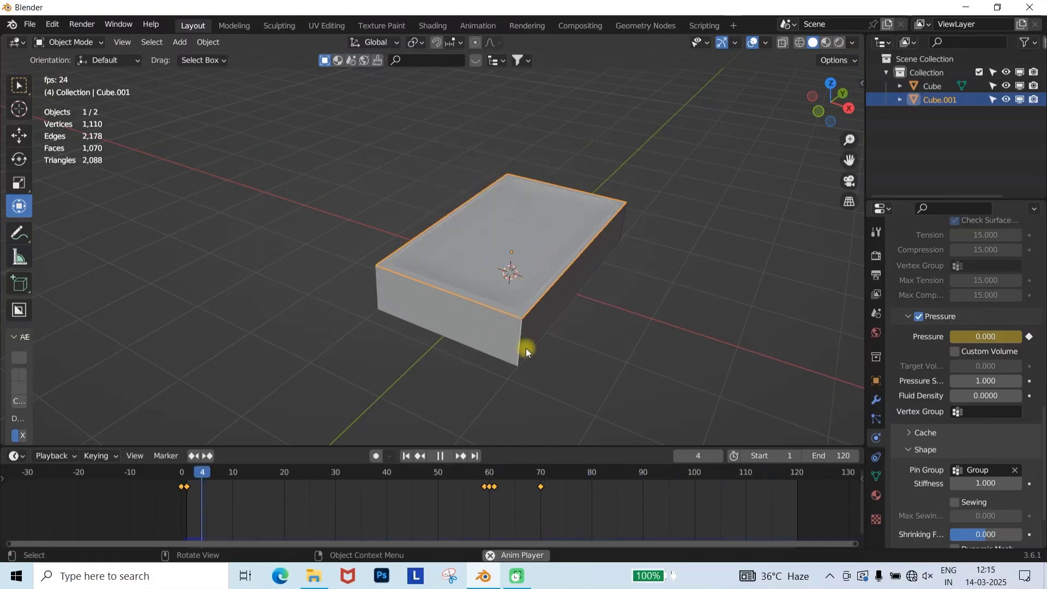
Stop playback at frame 35 and add a Subdivision Surface modifier with viewport level 2
key(space)
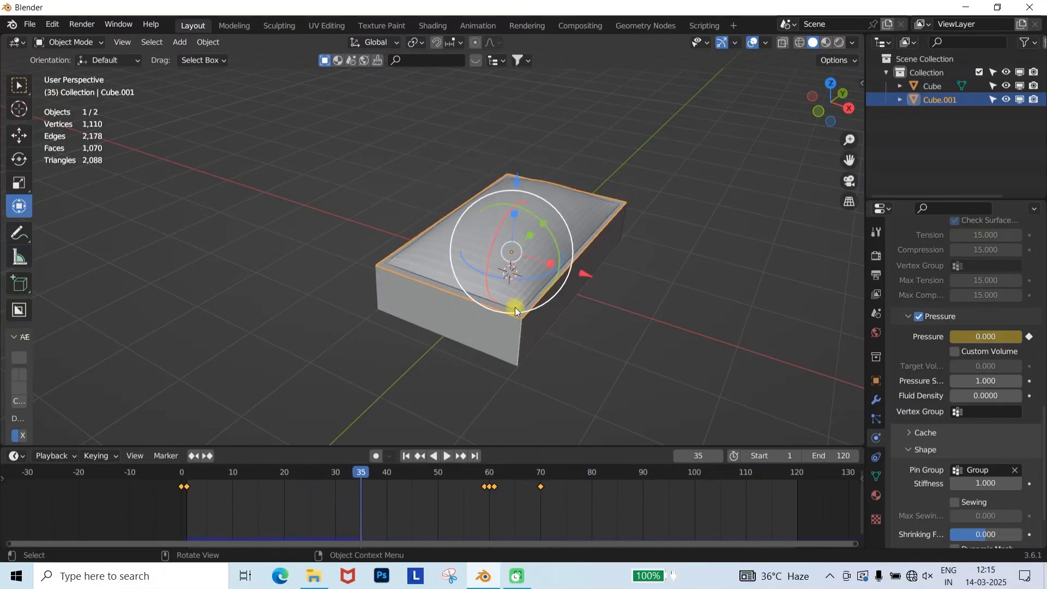
click(877, 401)
click(934, 286)
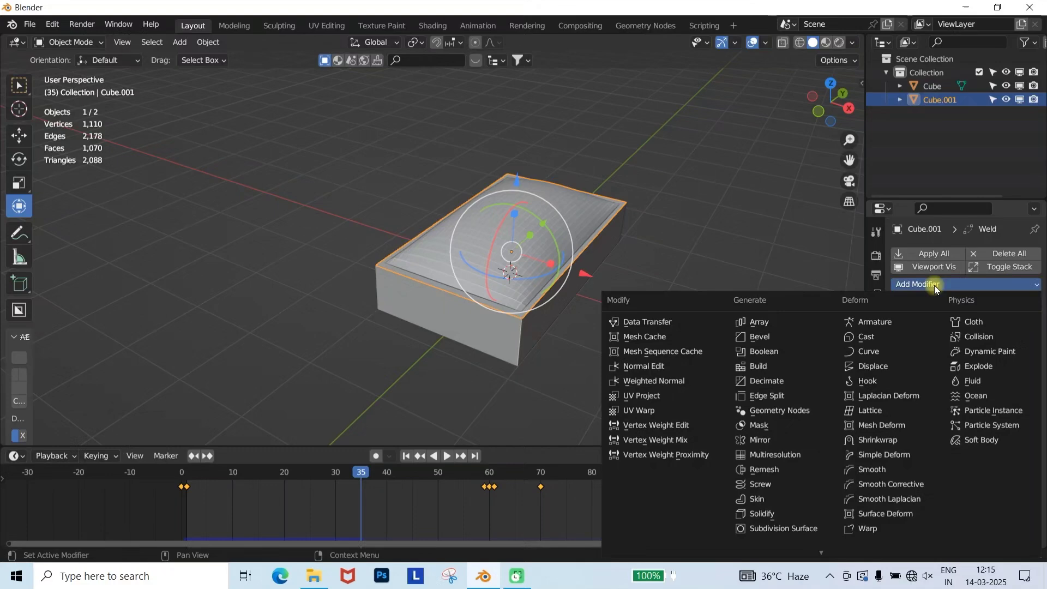
click(770, 528)
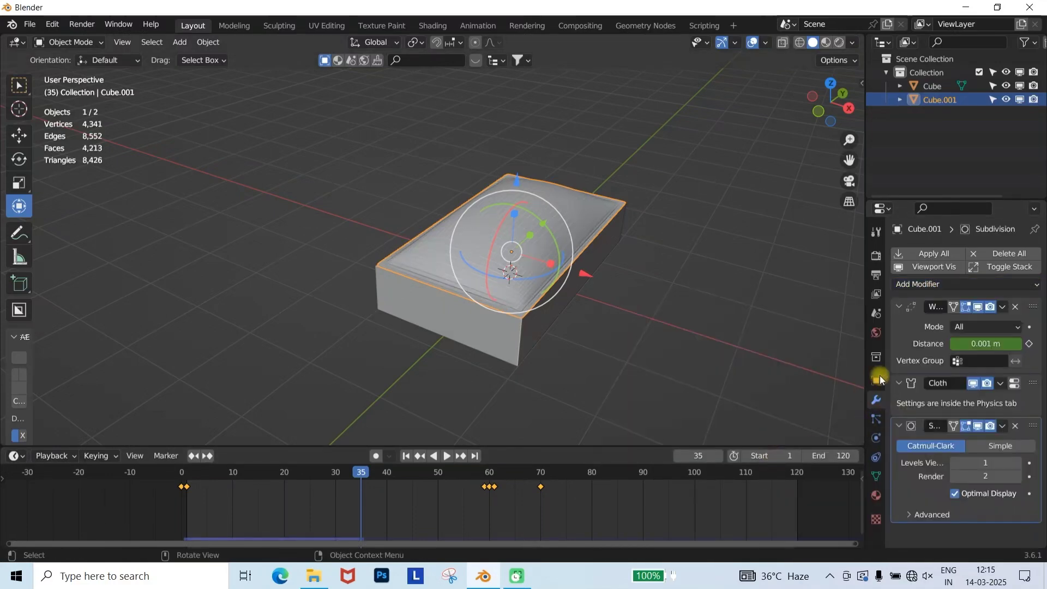
scroll(526, 263, up, 3)
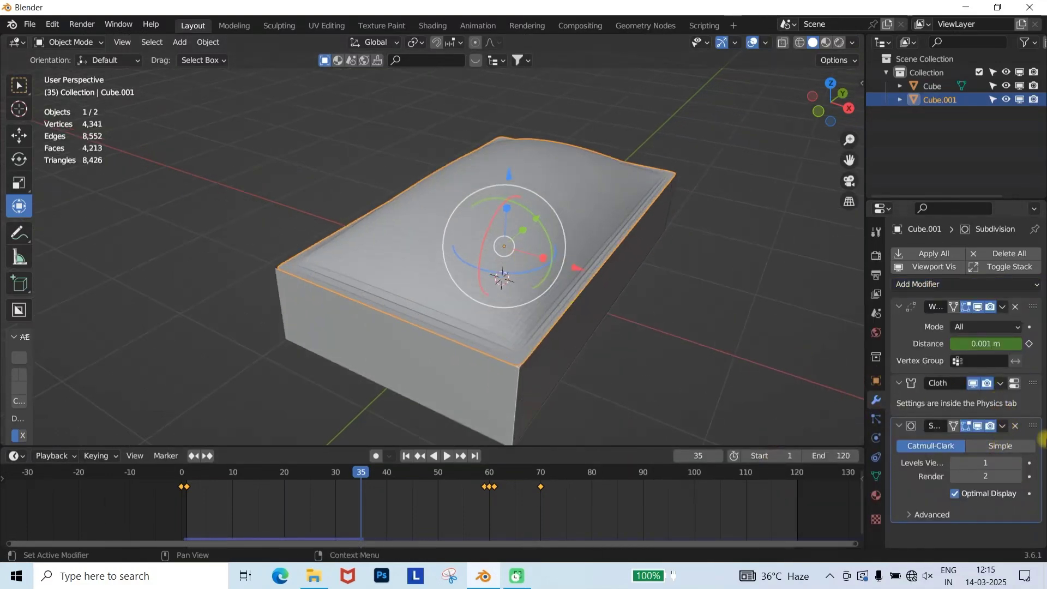
click(1017, 464)
Apply Shade Auto Smooth to the cloth sheet
click(692, 276)
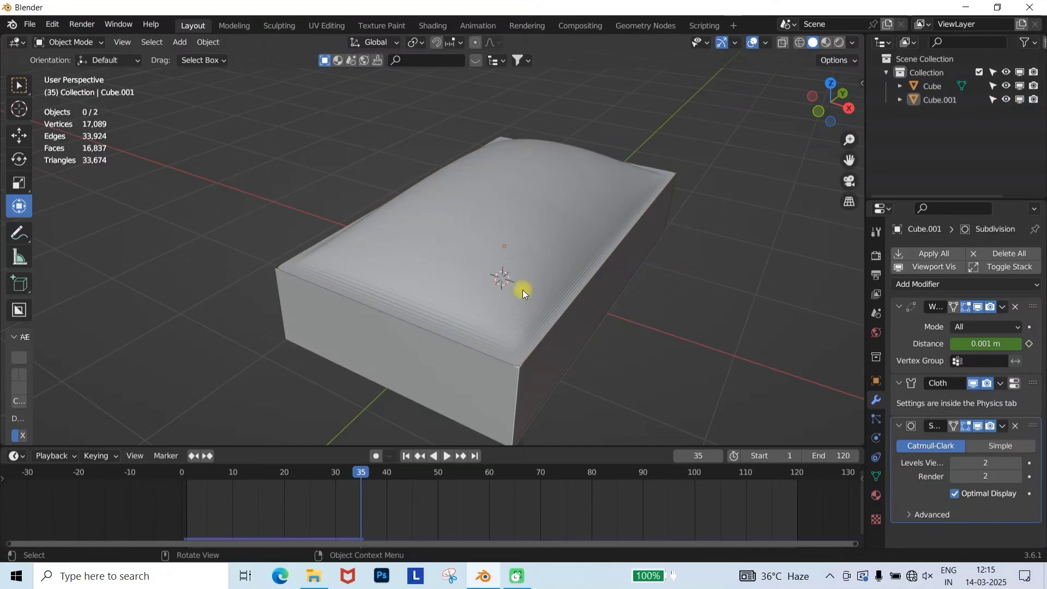
click(522, 289)
right_click(522, 289)
click(515, 267)
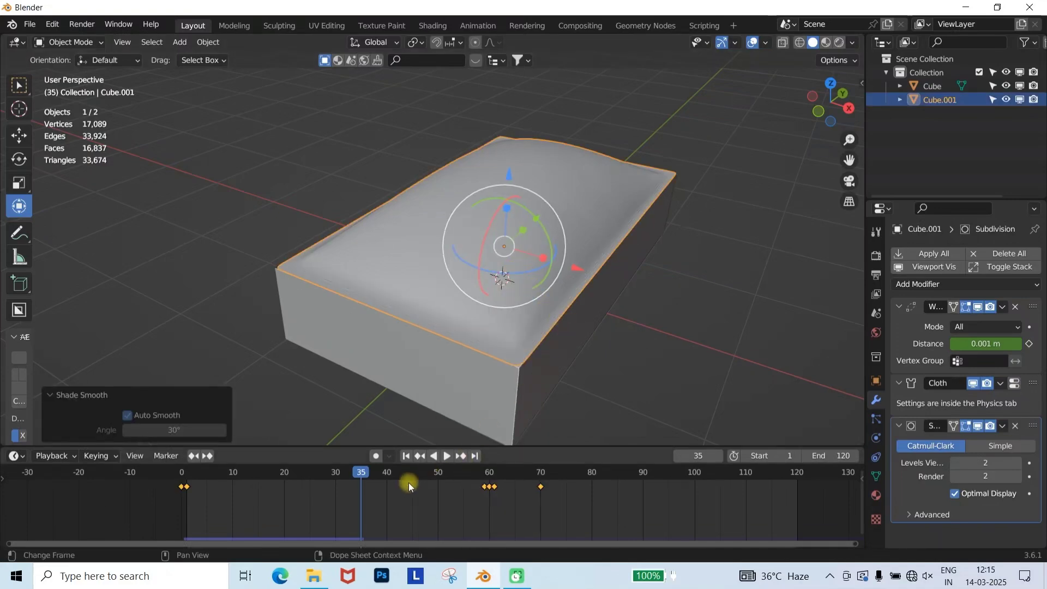
Rewind to the start and replay the smoothed cloth burst, viewing it around the box
drag(408, 483, 180, 483)
key(space)
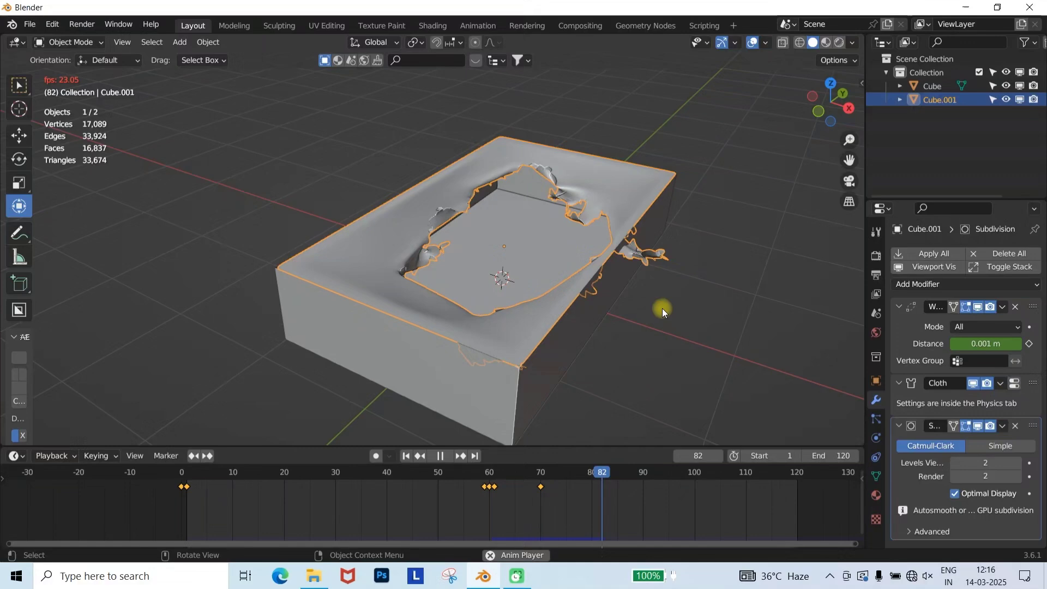
click(669, 267)
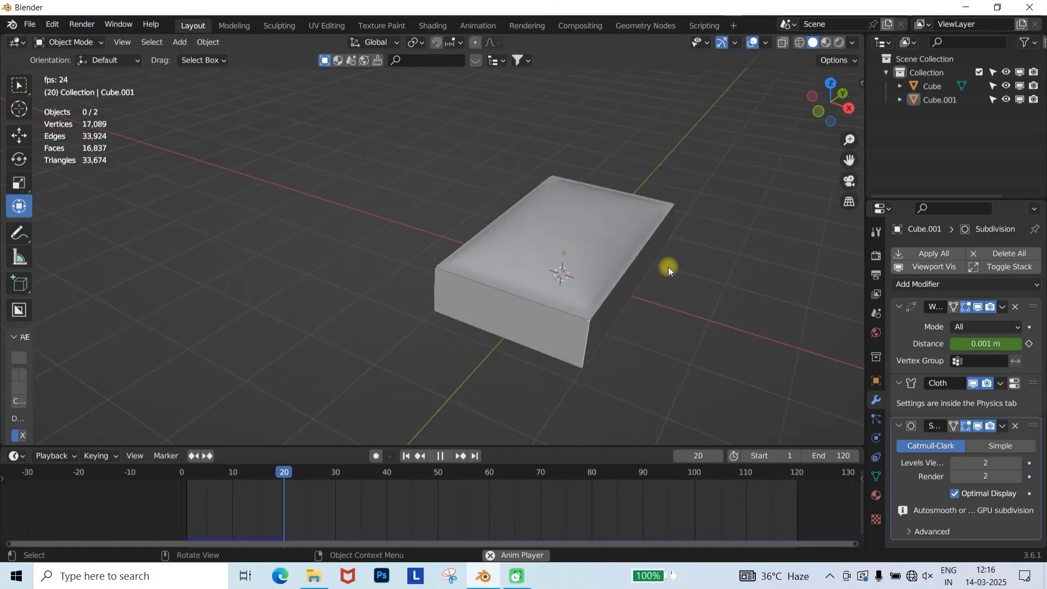
scroll(660, 269, up, 1)
shift+middle_drag(666, 273, 640, 273)
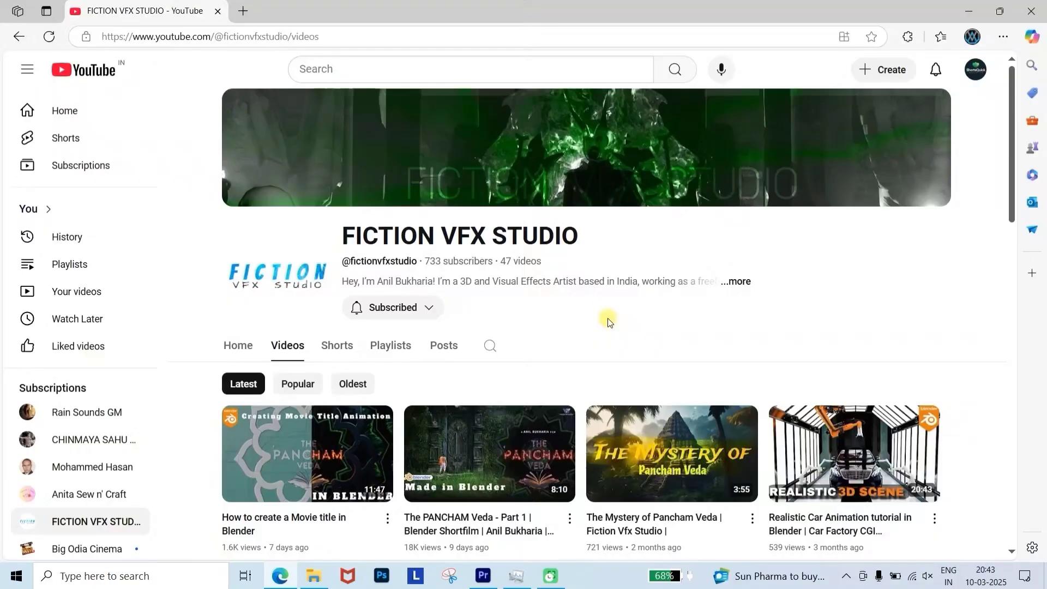
Scroll down through the creator's Patreon page of featured 3D project files
scroll(607, 318, down, 5)
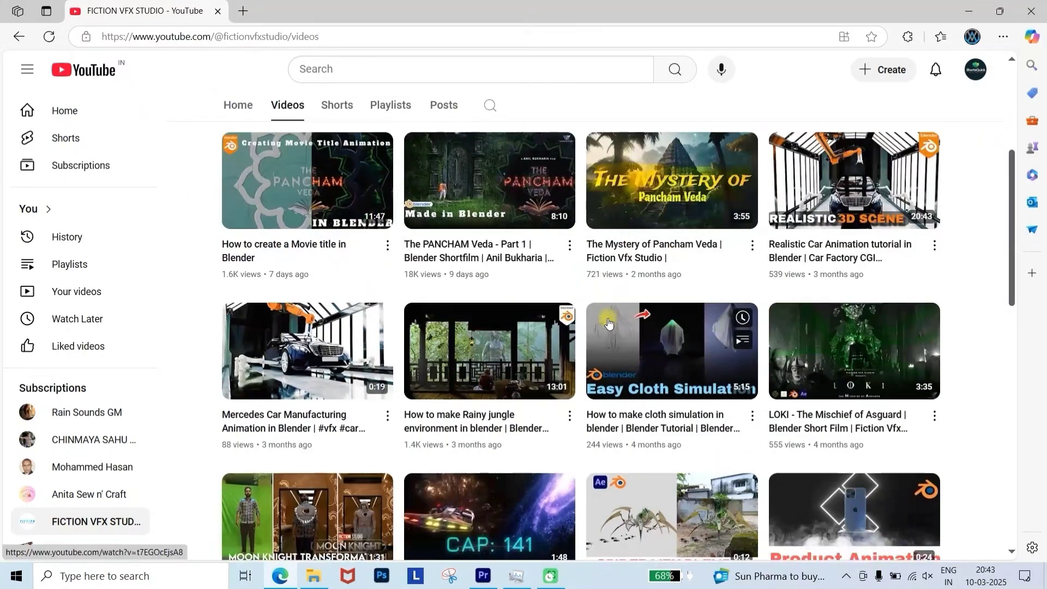
scroll(608, 322, down, 5)
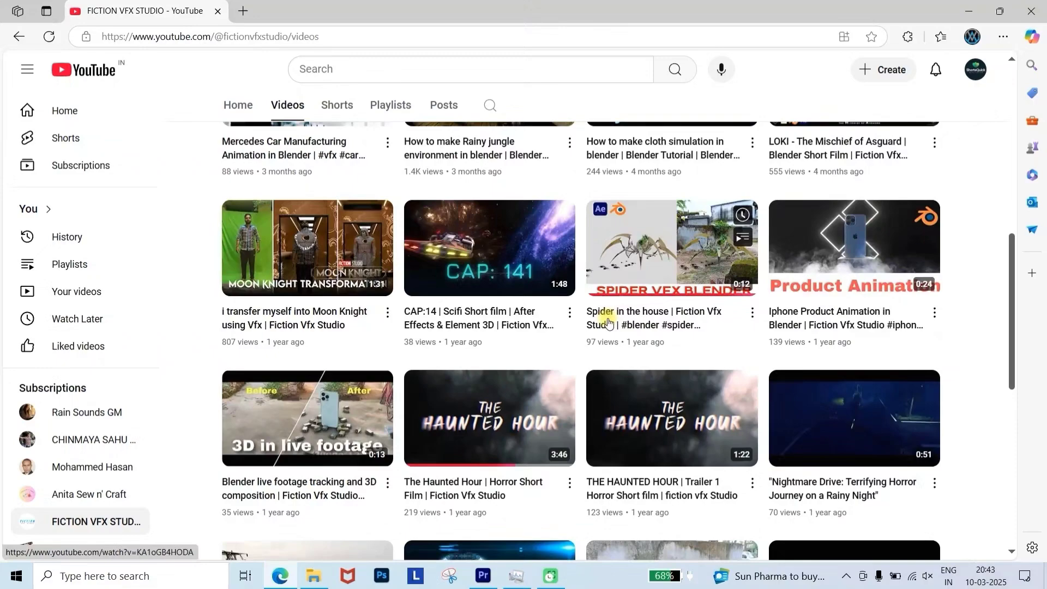
scroll(609, 322, down, 8)
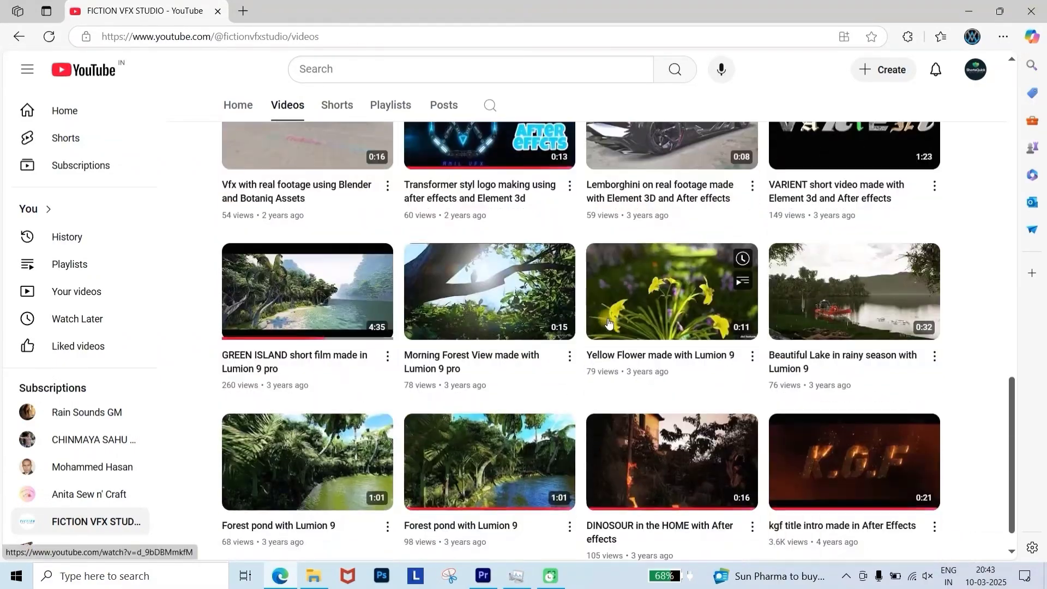
scroll(609, 322, down, 1)
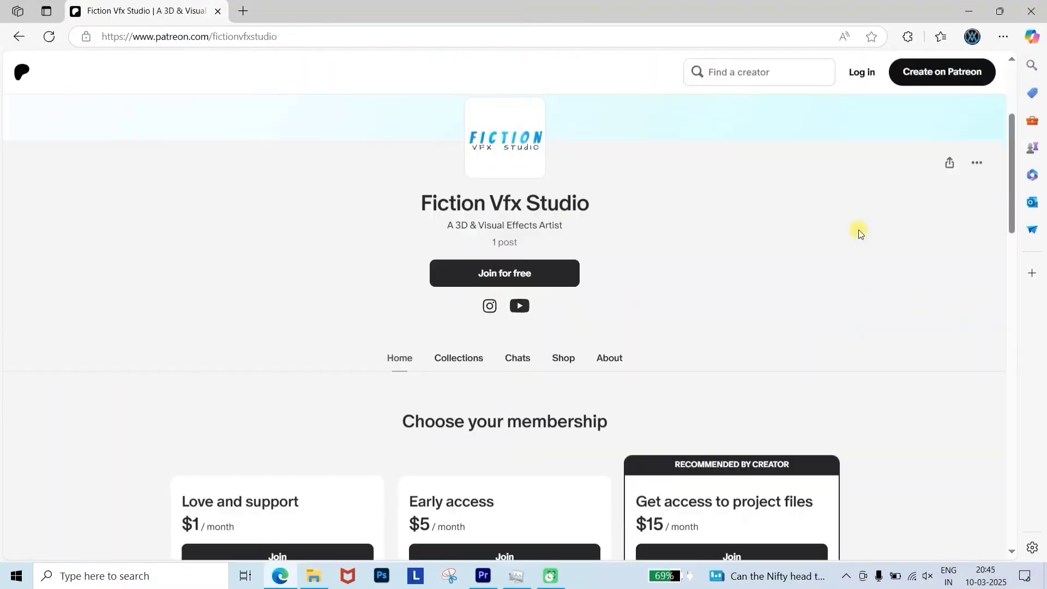
Scroll further down through the studio's product listings
scroll(856, 230, down, 10)
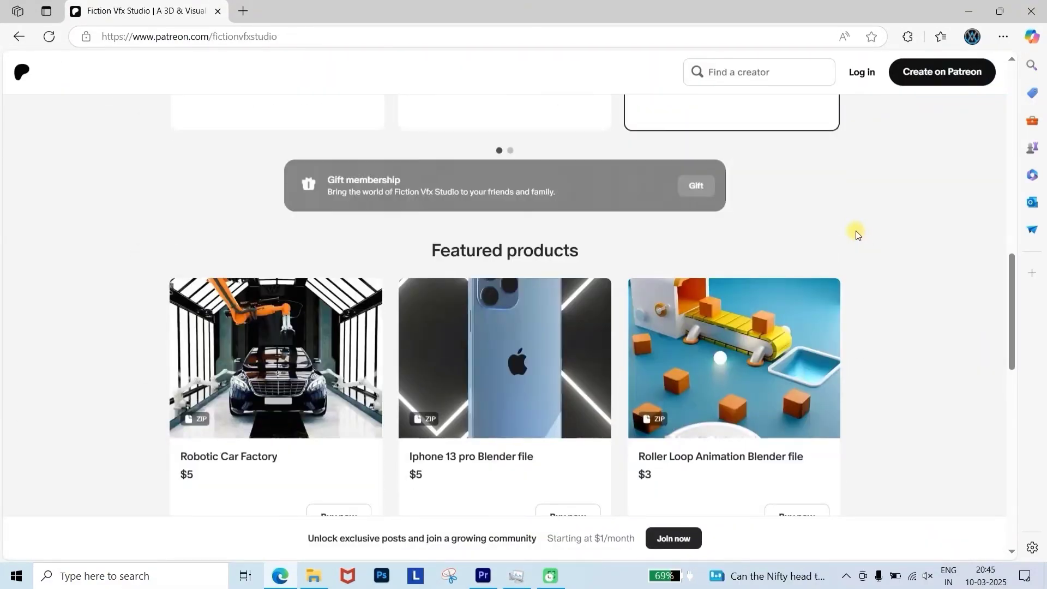
scroll(856, 231, down, 8)
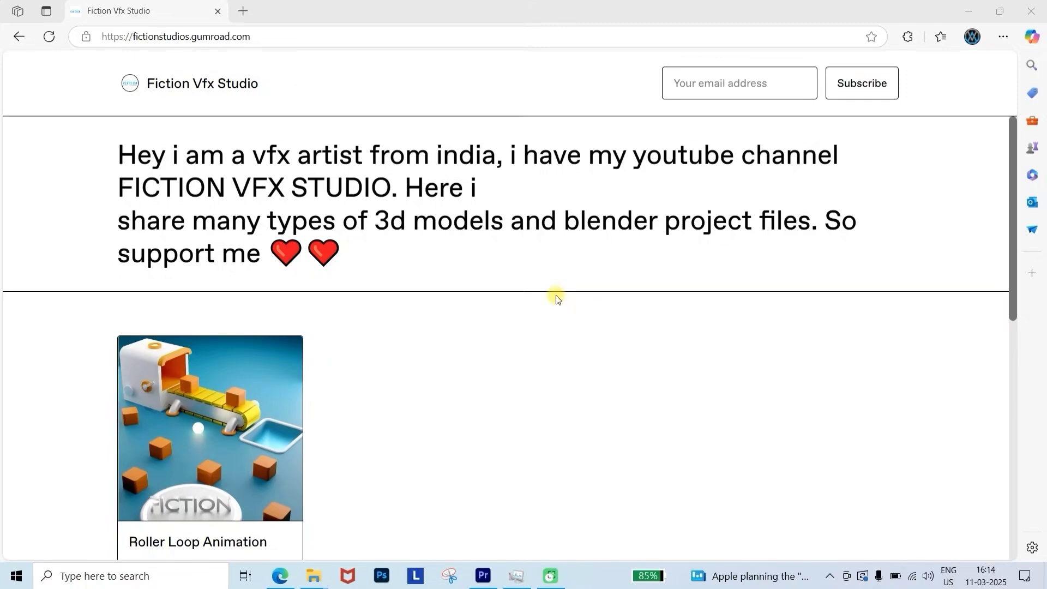
scroll(556, 299, down, 6)
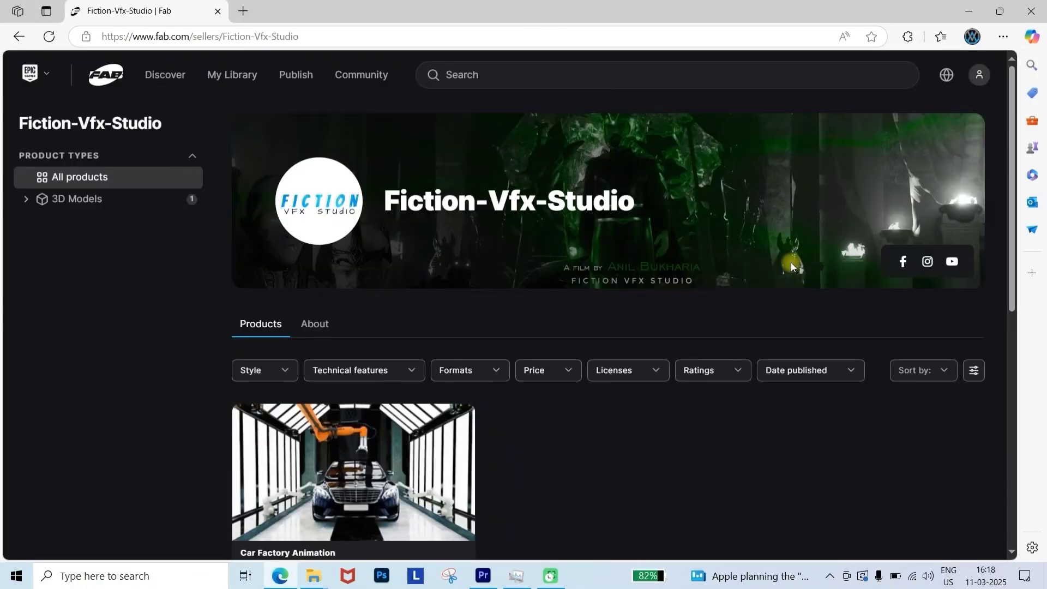